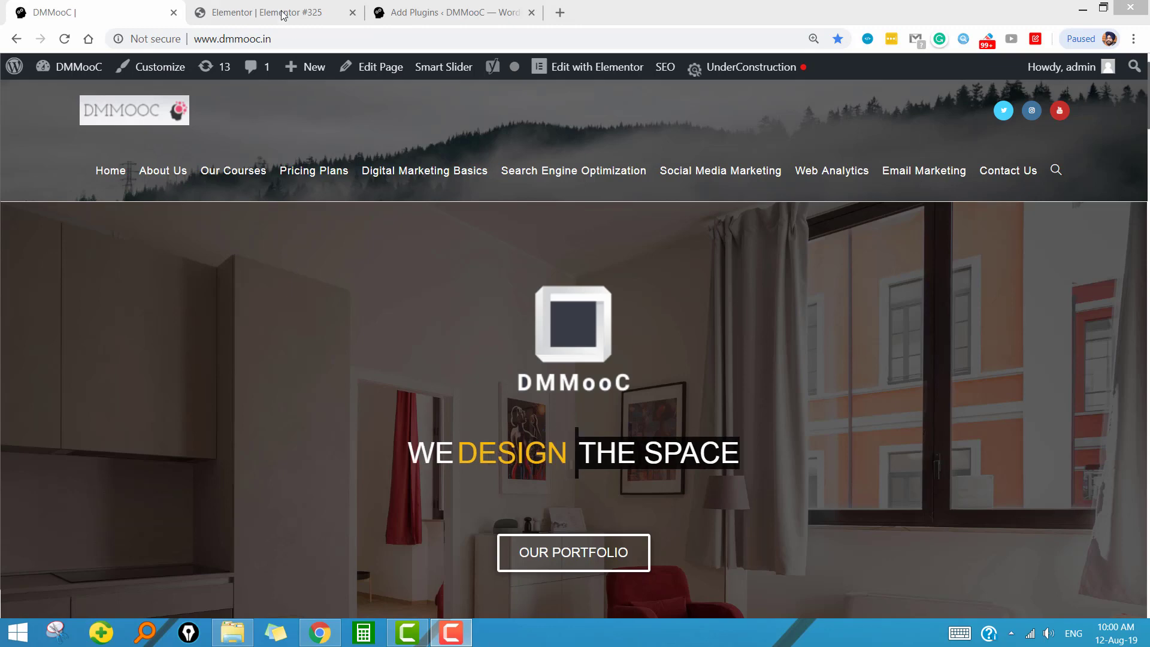
Add a new single-column section to the Elementor #325 page
{"action": "left_click", "coordinate": [395, 17]}
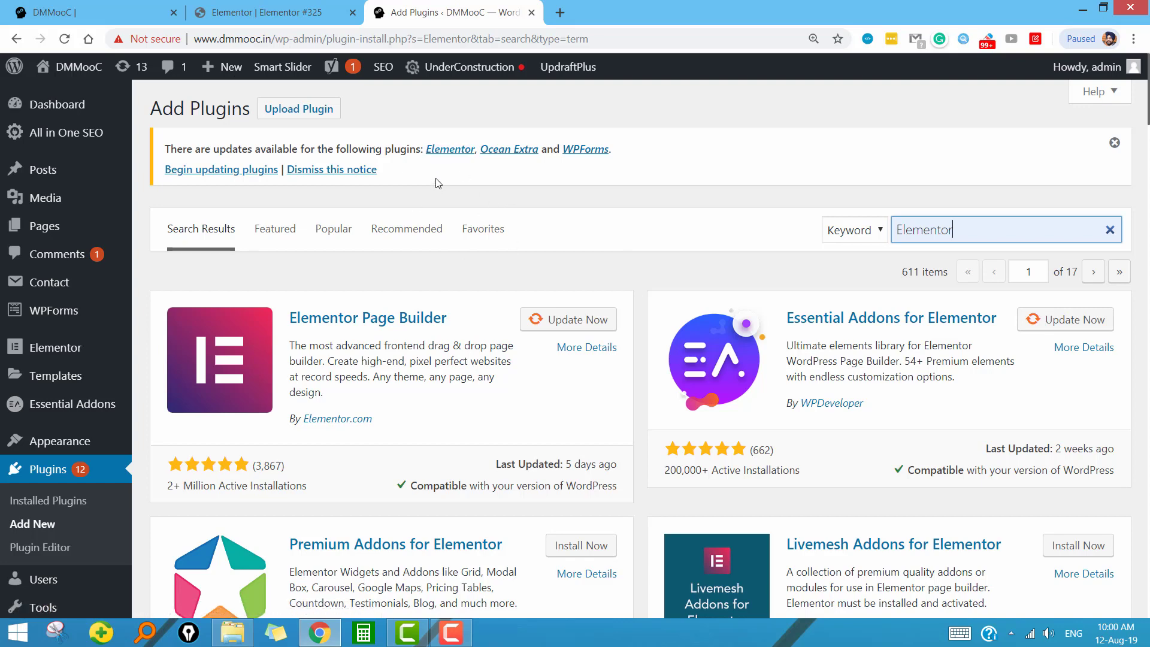
{"action": "left_click", "coordinate": [273, 12]}
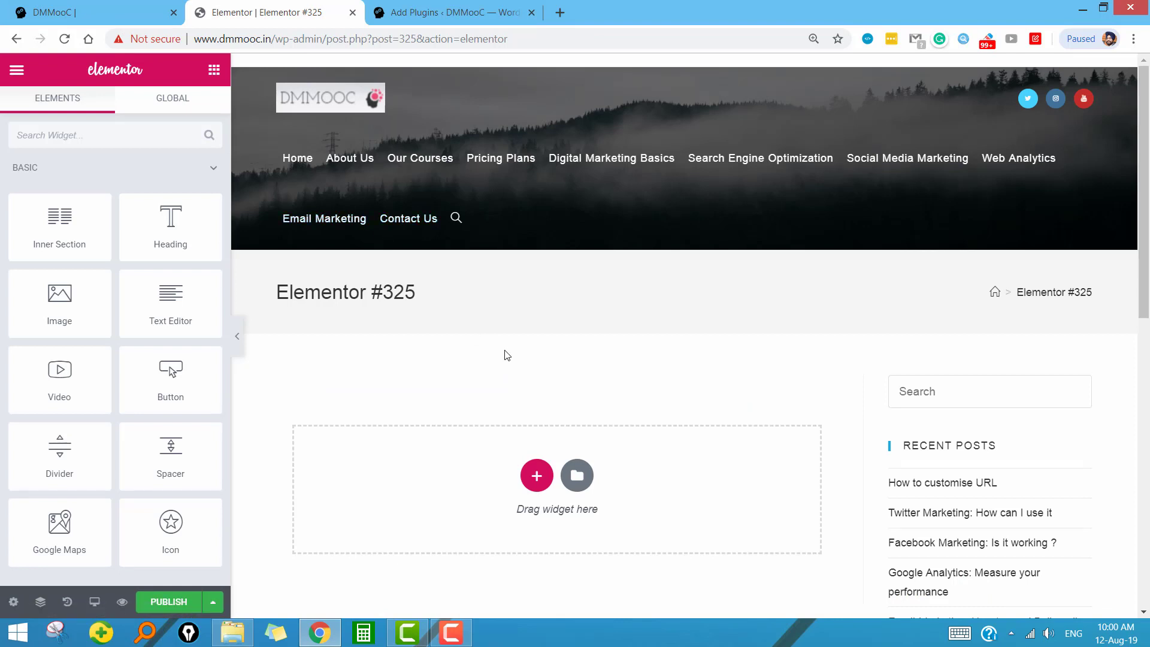
{"action": "left_click", "coordinate": [535, 478]}
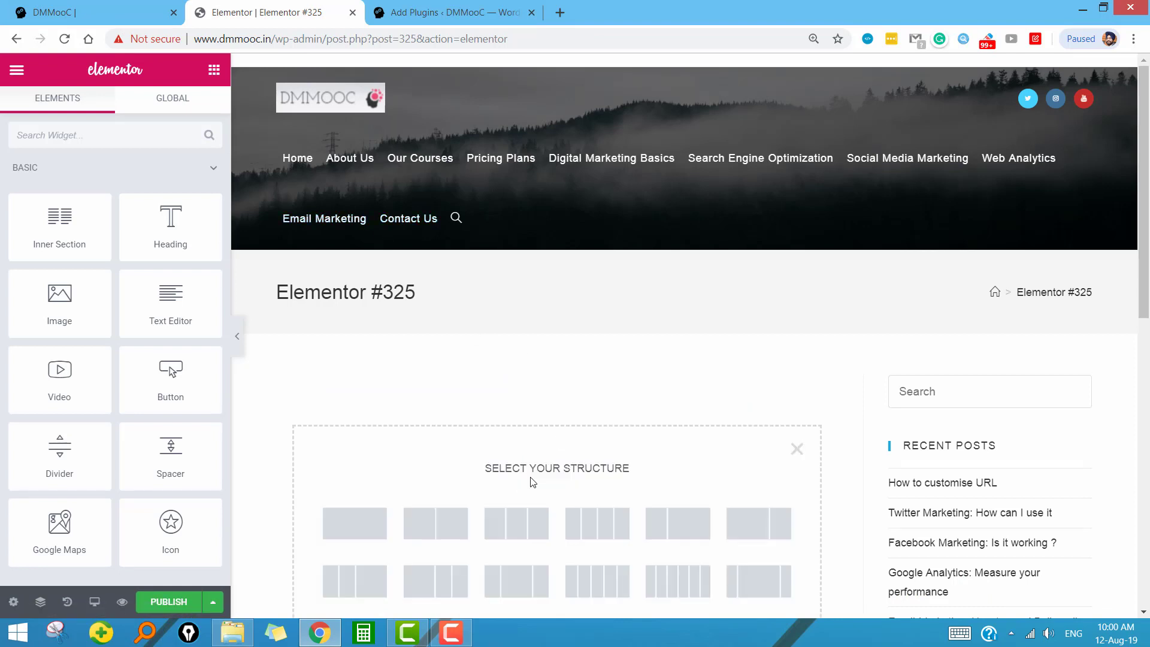
{"action": "left_click", "coordinate": [384, 524]}
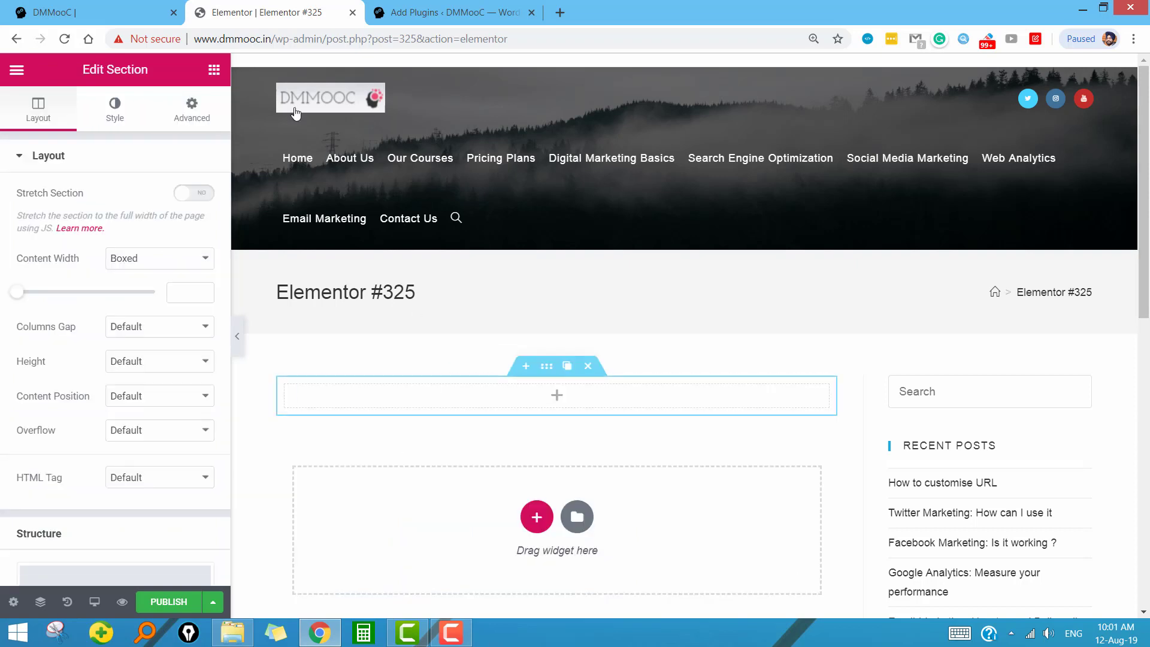
Place the EA Fancy Text widget from the Essential Addons group into the empty single-column section
{"action": "left_click", "coordinate": [214, 71]}
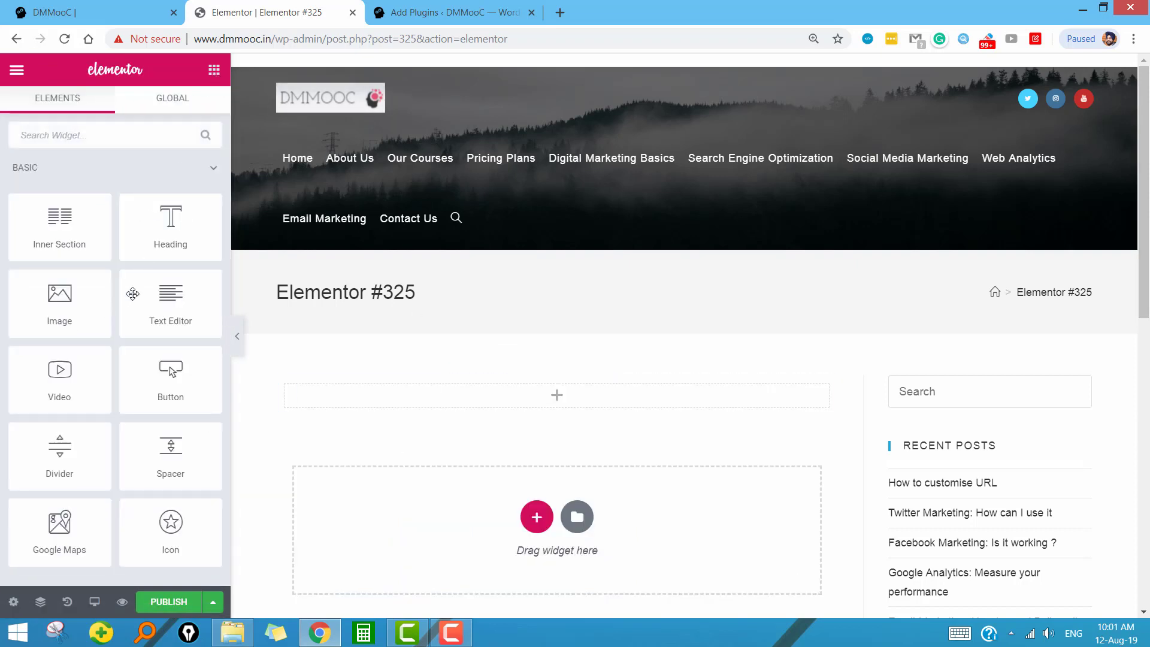
{"action": "scroll", "coordinate": [132, 295], "scroll_direction": "down", "scroll_amount": 10}
{"action": "scroll", "coordinate": [133, 296], "scroll_direction": "down", "scroll_amount": 3}
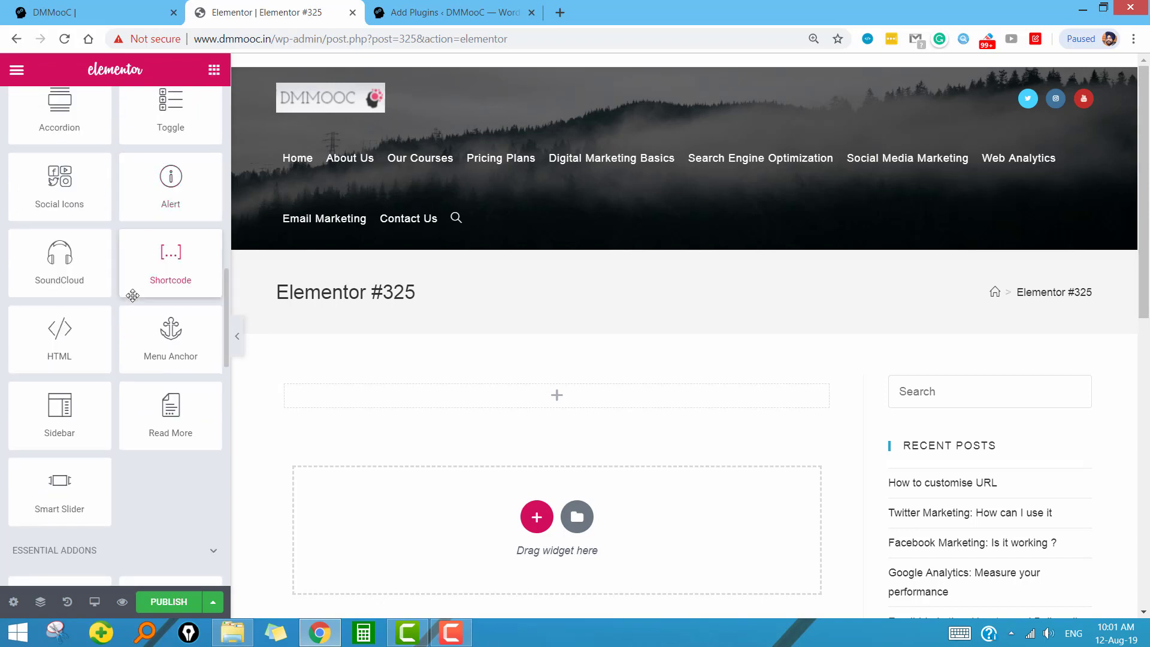
{"action": "scroll", "coordinate": [132, 296], "scroll_direction": "up", "scroll_amount": 2}
{"action": "scroll", "coordinate": [132, 295], "scroll_direction": "up", "scroll_amount": 4}
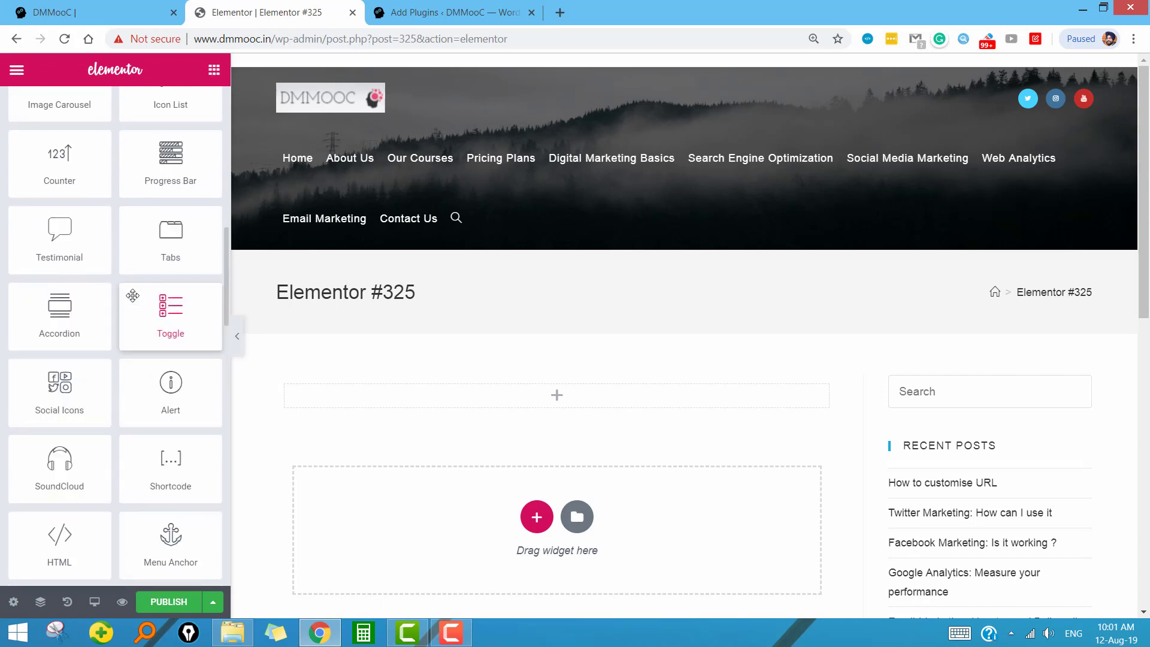
{"action": "scroll", "coordinate": [132, 295], "scroll_direction": "down", "scroll_amount": 18}
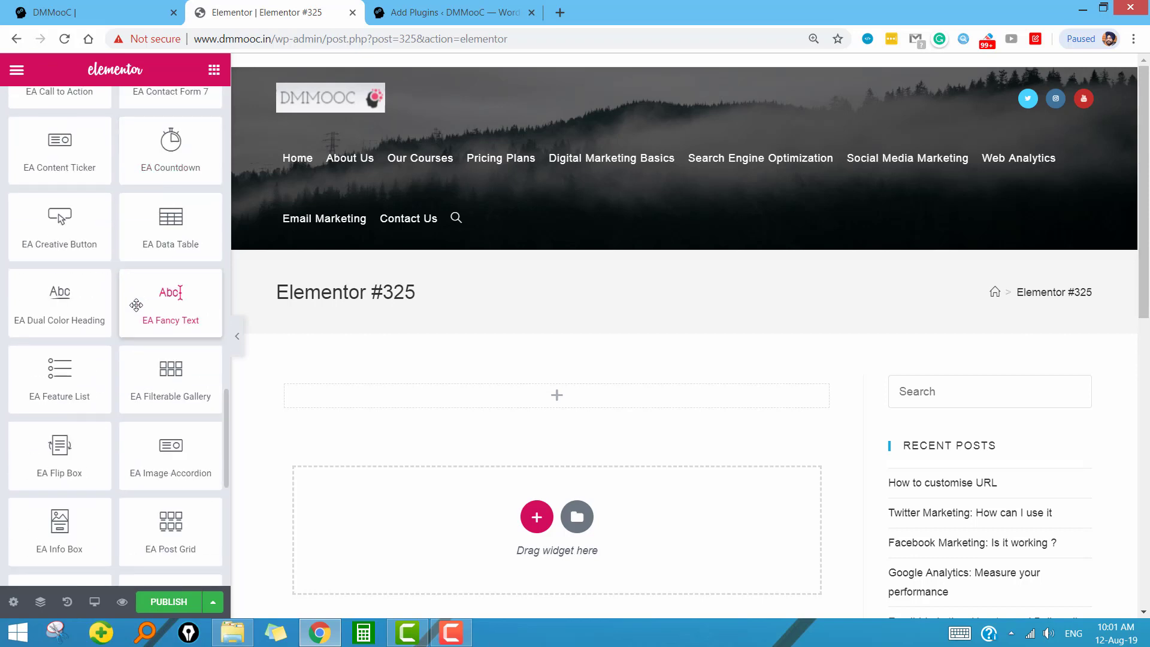
{"action": "scroll", "coordinate": [136, 305], "scroll_direction": "up", "scroll_amount": 6}
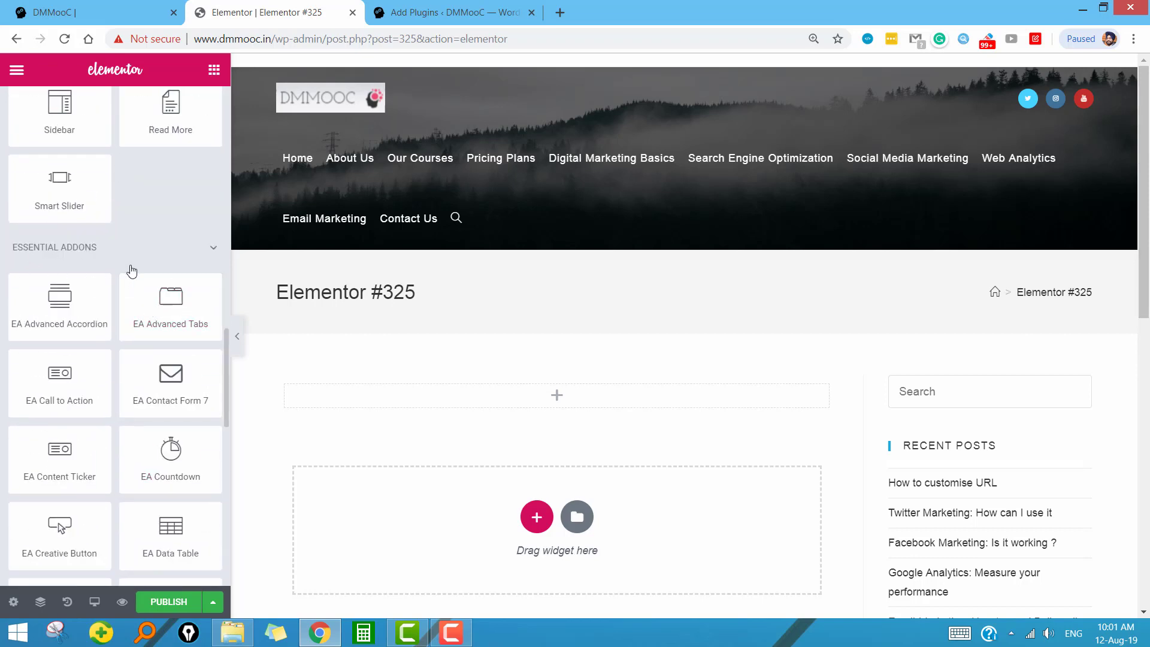
{"action": "scroll", "coordinate": [132, 271], "scroll_direction": "down", "scroll_amount": 4}
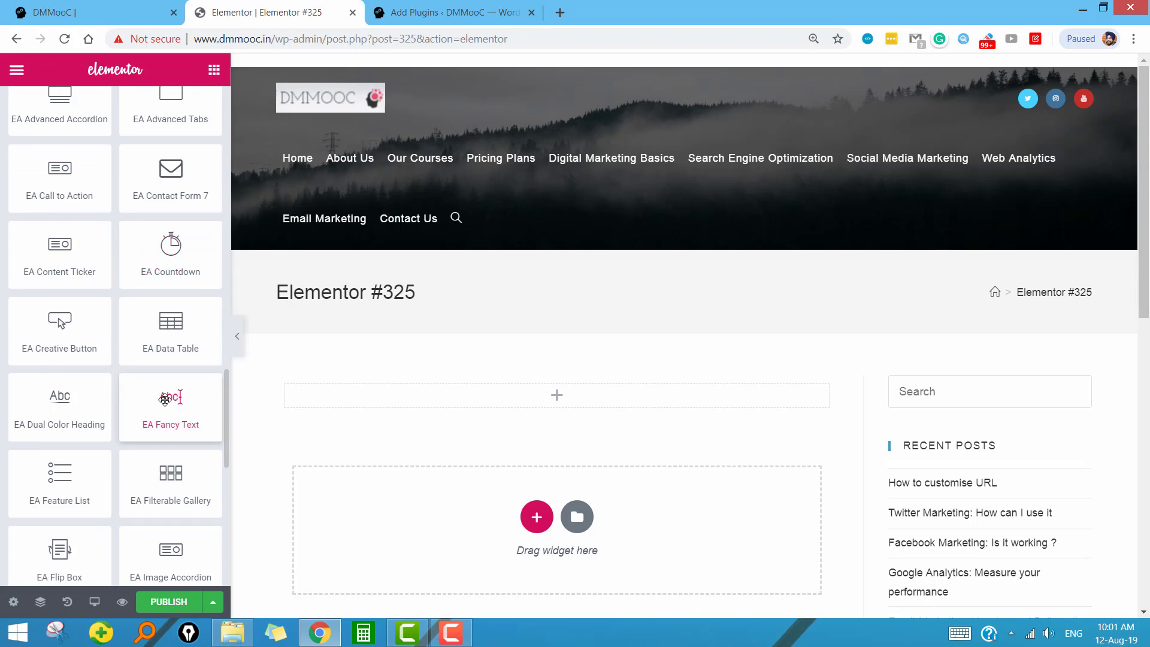
{"action": "left_click_drag", "start_coordinate": [165, 400], "coordinate": [538, 396]}
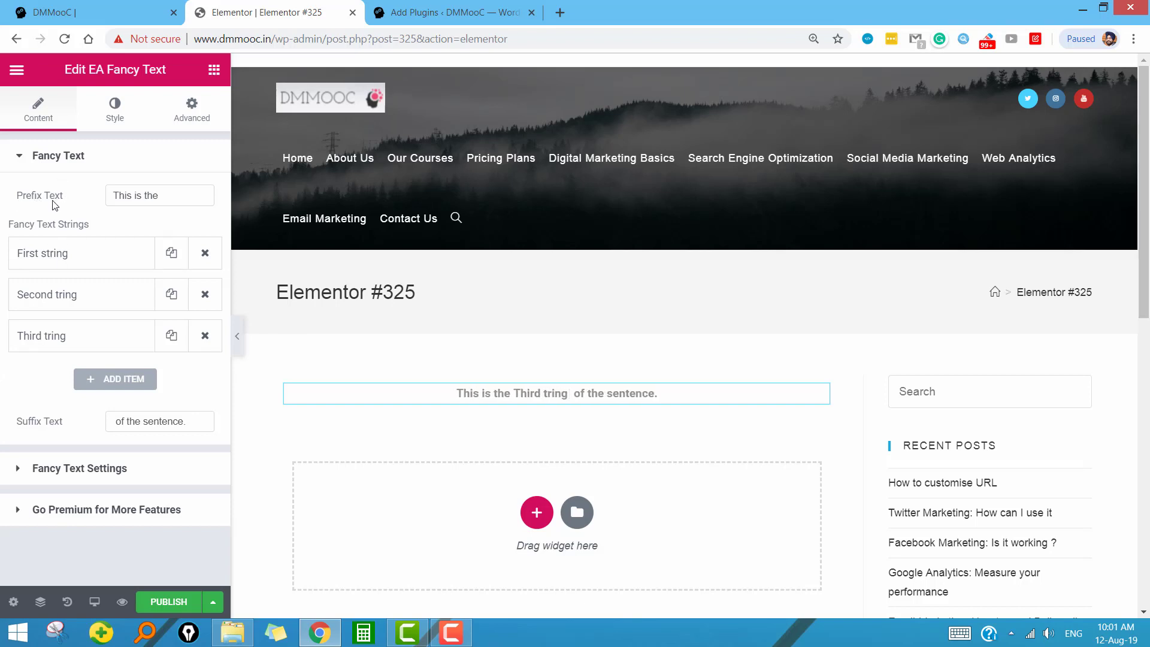
Set the fancy text's prefix to "We" and its suffix to "the Space"
{"action": "left_click_drag", "start_coordinate": [167, 195], "coordinate": [103, 198]}
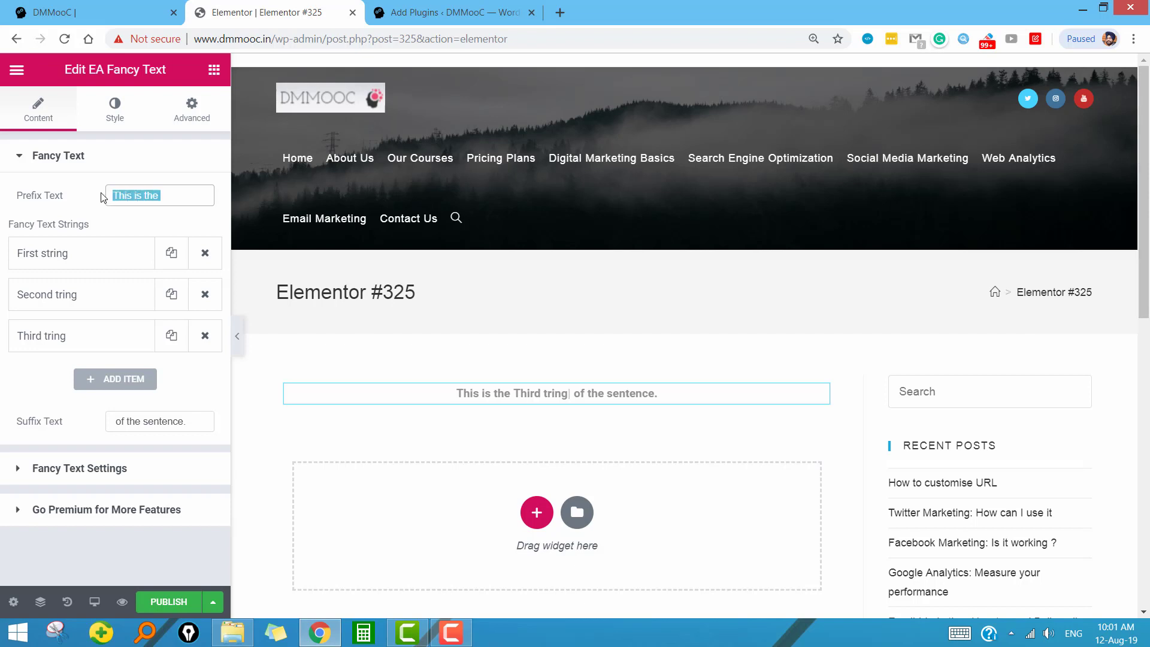
{"action": "left_click", "coordinate": [133, 6]}
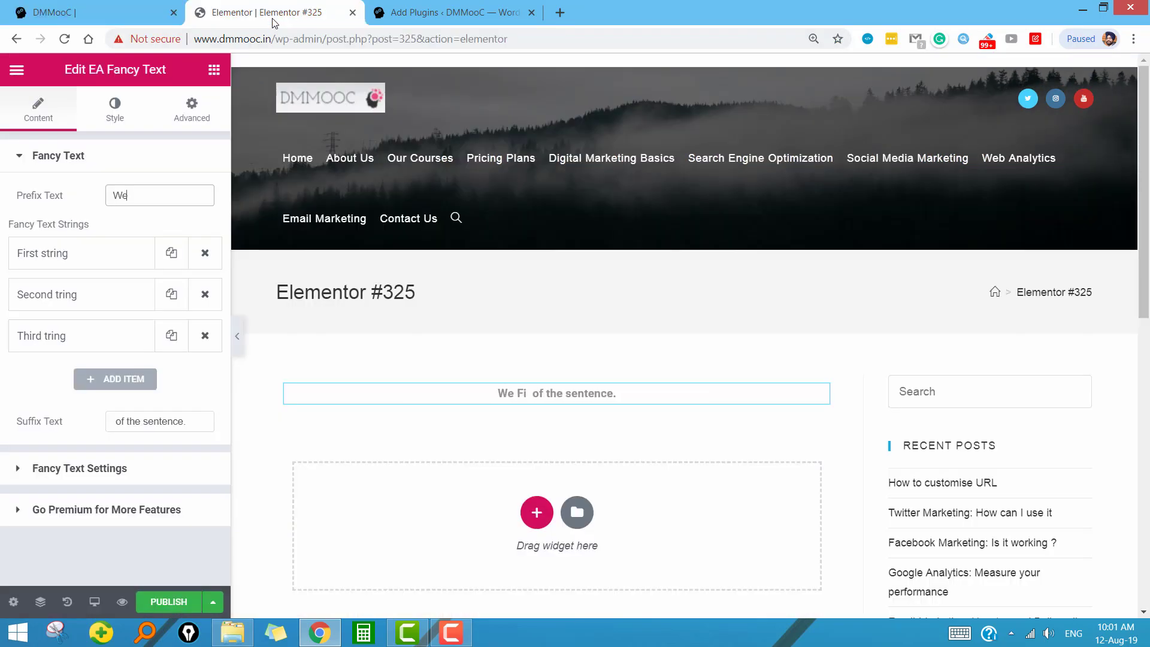
{"action": "left_click", "coordinate": [273, 20]}
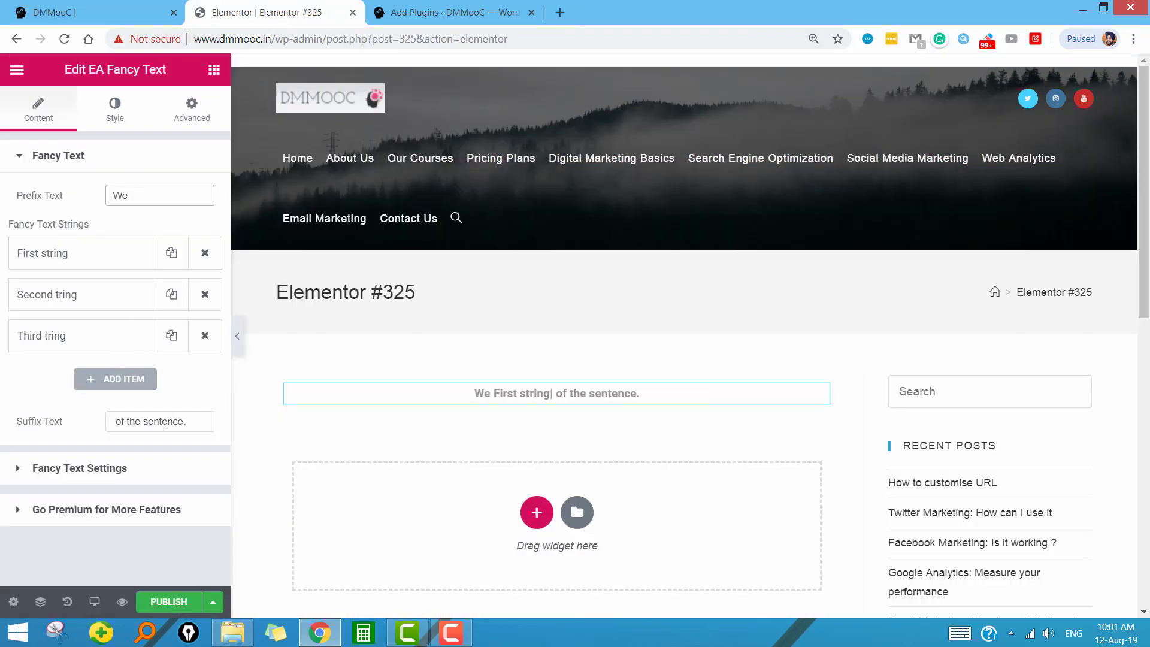
{"action": "left_click_drag", "start_coordinate": [204, 421], "coordinate": [113, 418]}
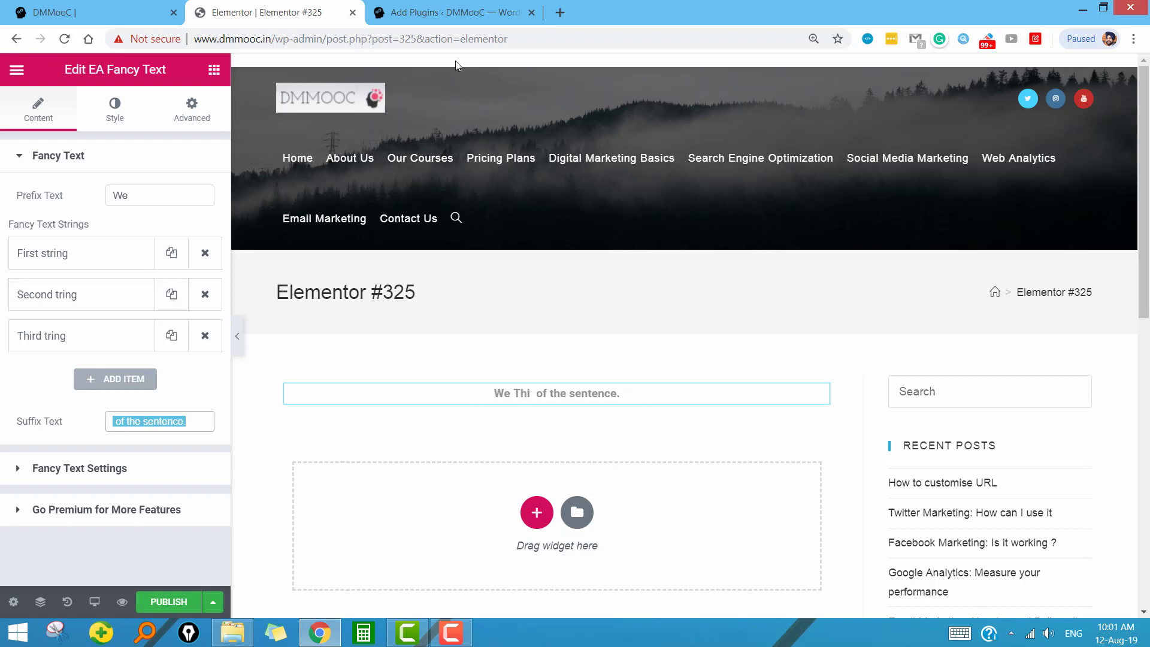
{"action": "left_click", "coordinate": [135, 13]}
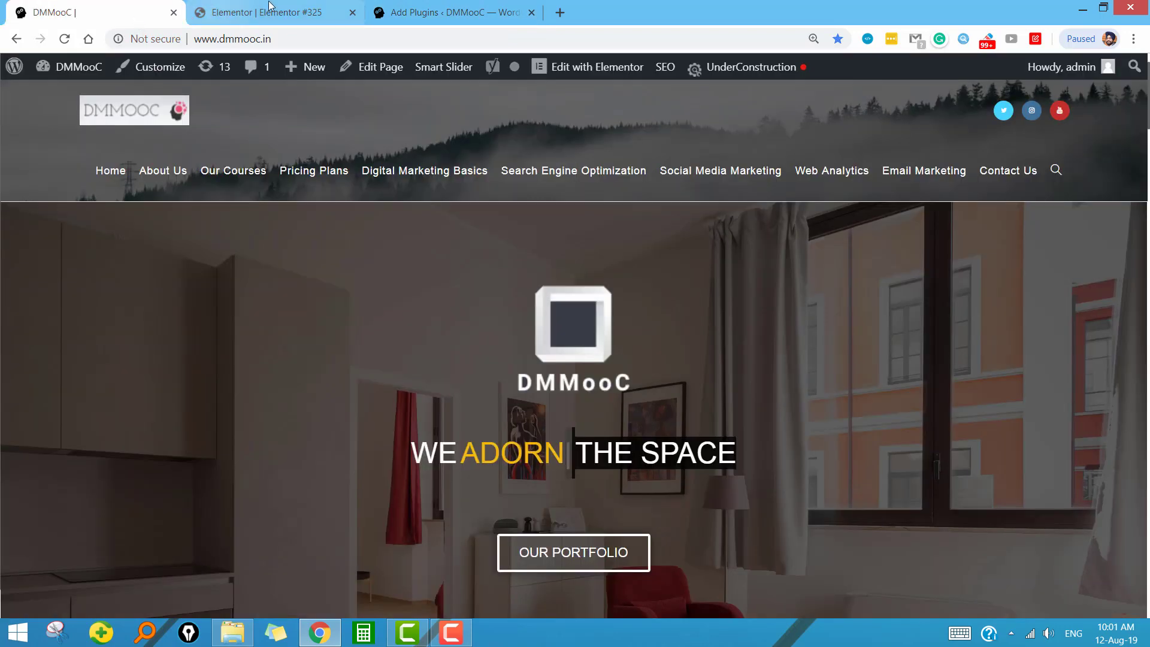
{"action": "left_click", "coordinate": [270, 6]}
{"action": "type", "text": "the Space"}
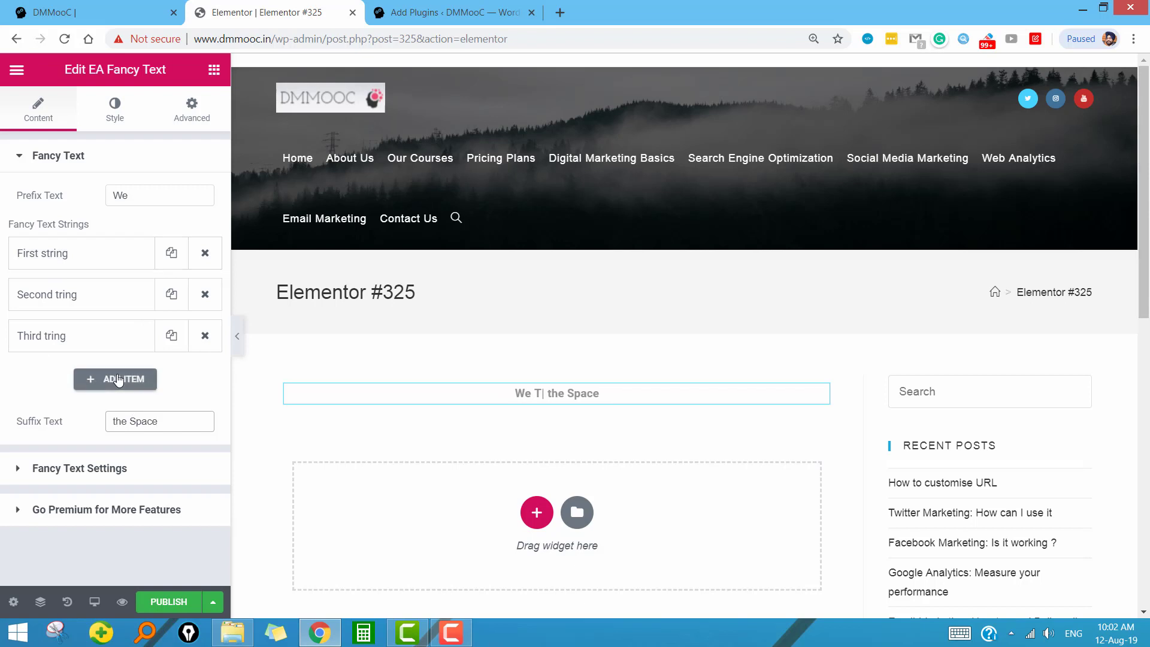
Change the first fancy text string to "Imagine" and the second one to "Adorn"
{"action": "left_click", "coordinate": [76, 259]}
{"action": "left_click_drag", "start_coordinate": [72, 311], "coordinate": [15, 315]}
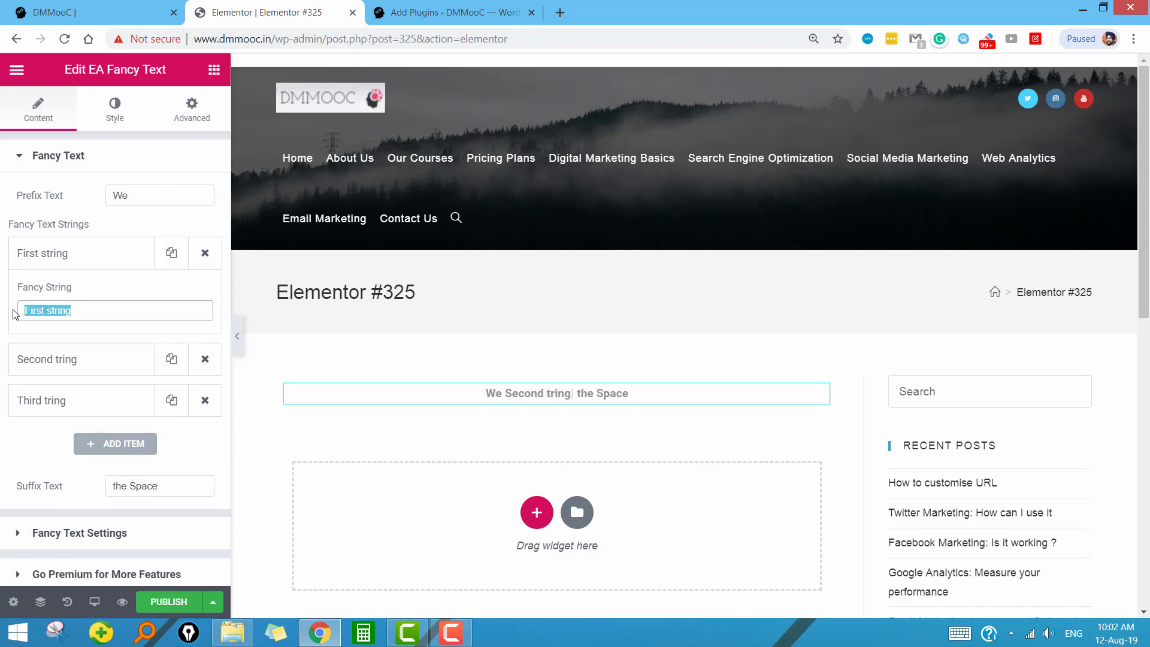
{"action": "type", "text": "Imagine"}
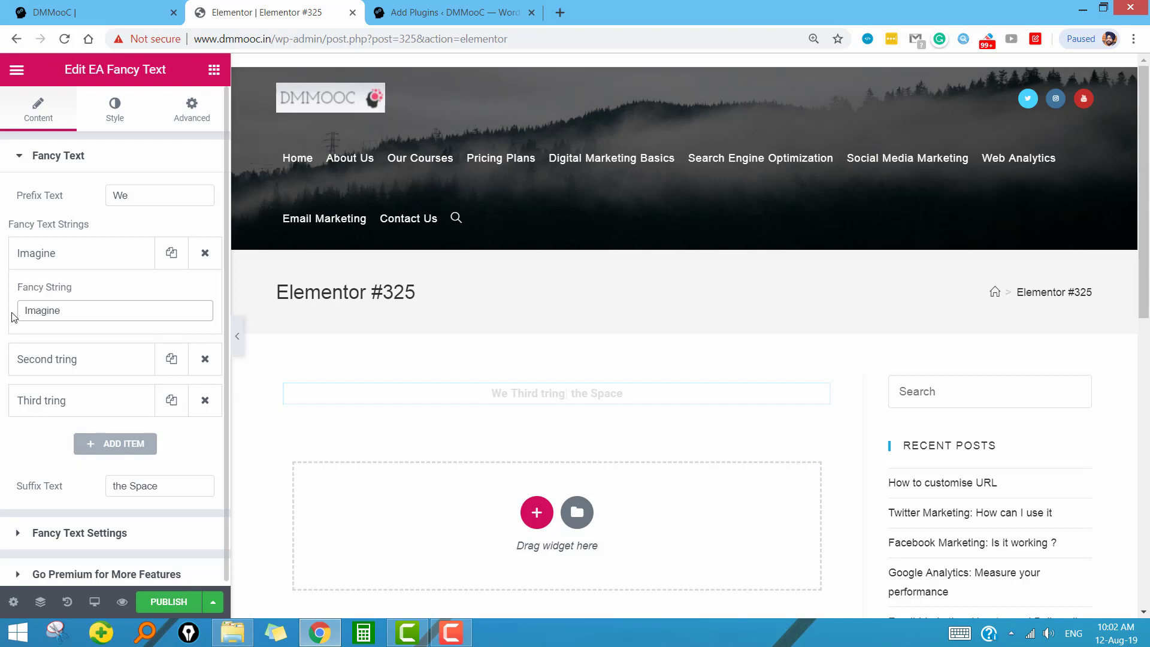
{"action": "left_click", "coordinate": [60, 360]}
{"action": "left_click_drag", "start_coordinate": [90, 352], "coordinate": [24, 353]}
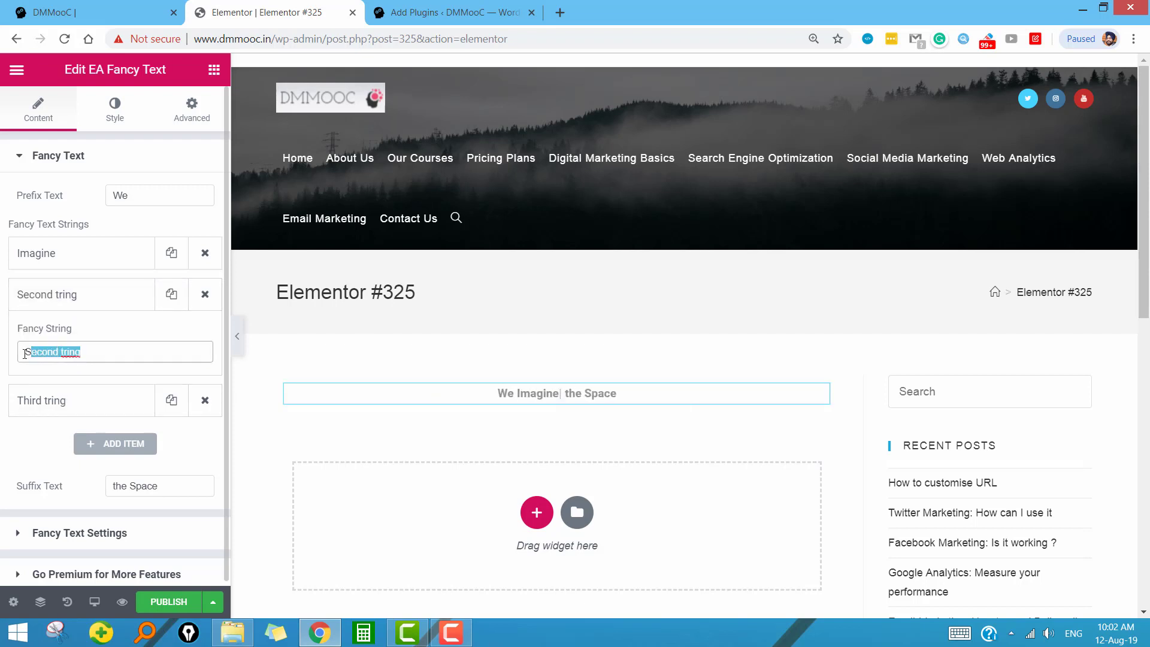
{"action": "type", "text": "Adore"}
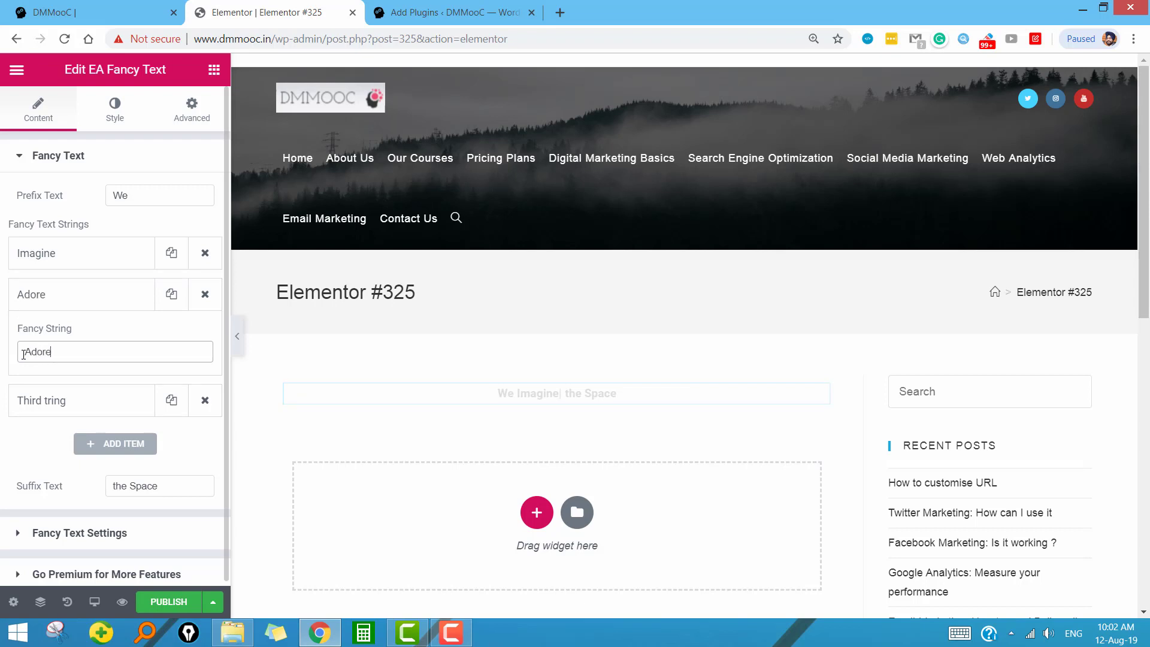
{"action": "key", "text": "BackSpace"}
{"action": "type", "text": "n"}
Change the third fancy text string to "reimagine" and add a fourth string reading "like"
{"action": "left_click", "coordinate": [44, 400]}
{"action": "left_click", "coordinate": [29, 392]}
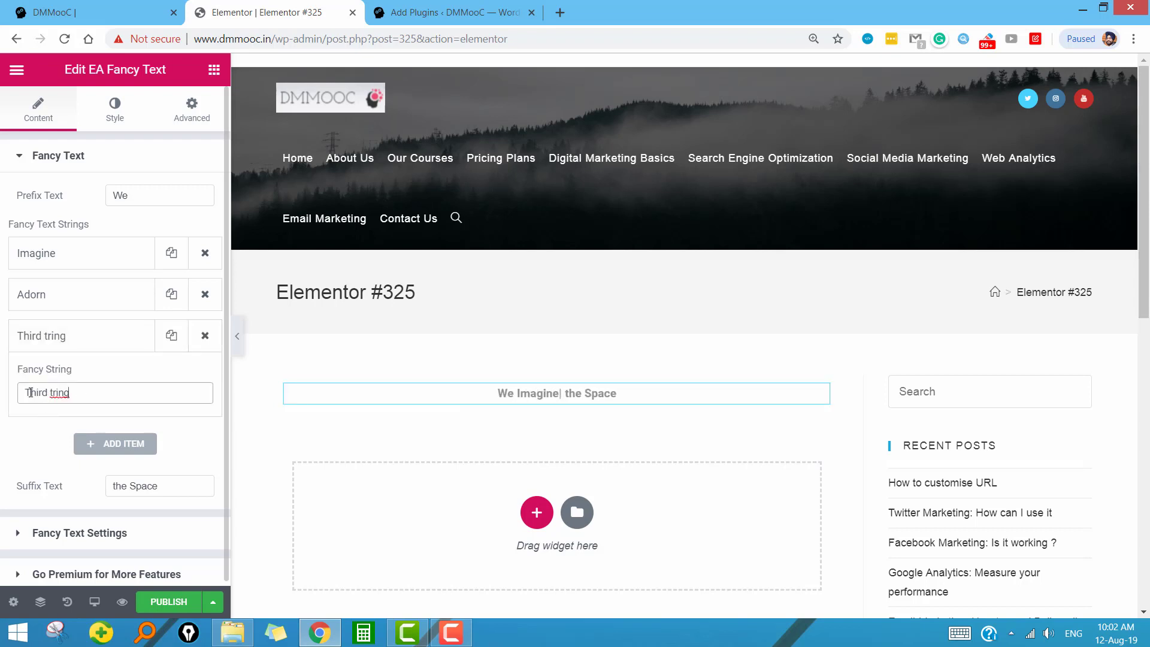
{"action": "triple_click", "coordinate": [29, 393]}
{"action": "type", "text": "reima"}
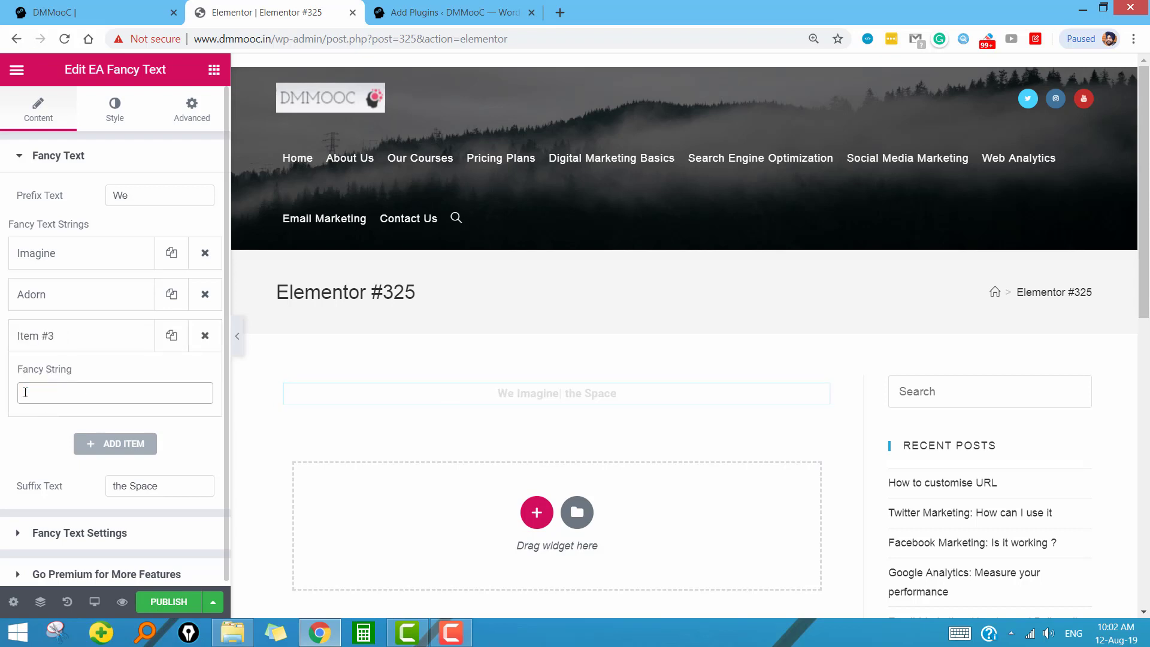
{"action": "type", "text": "gine"}
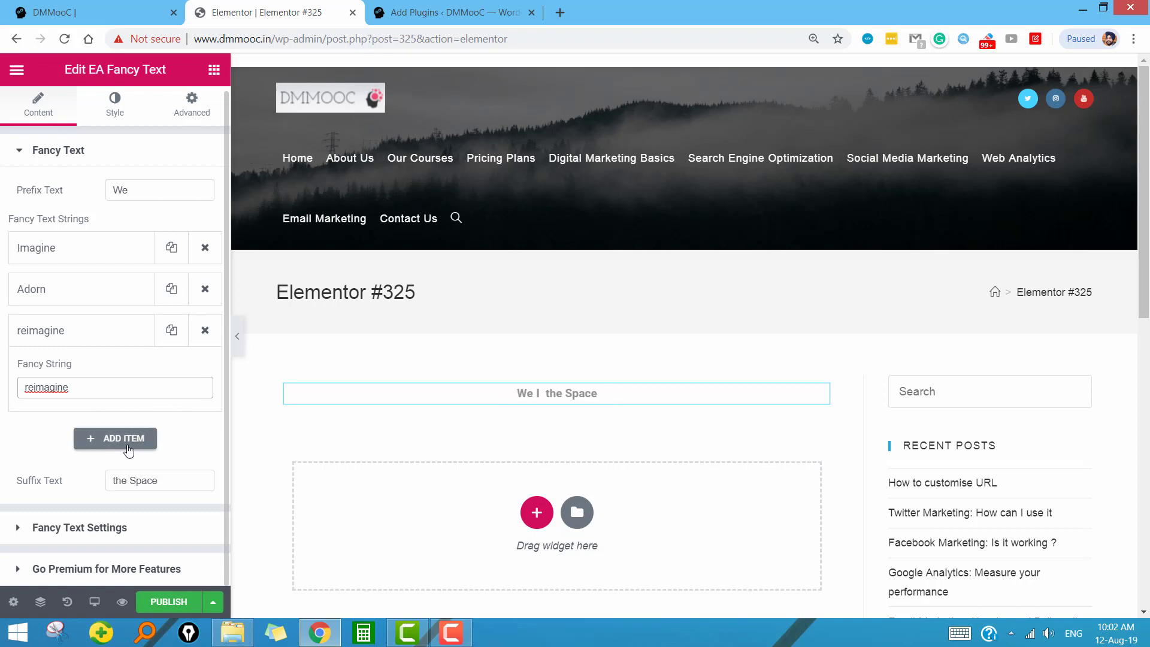
{"action": "left_click", "coordinate": [99, 436]}
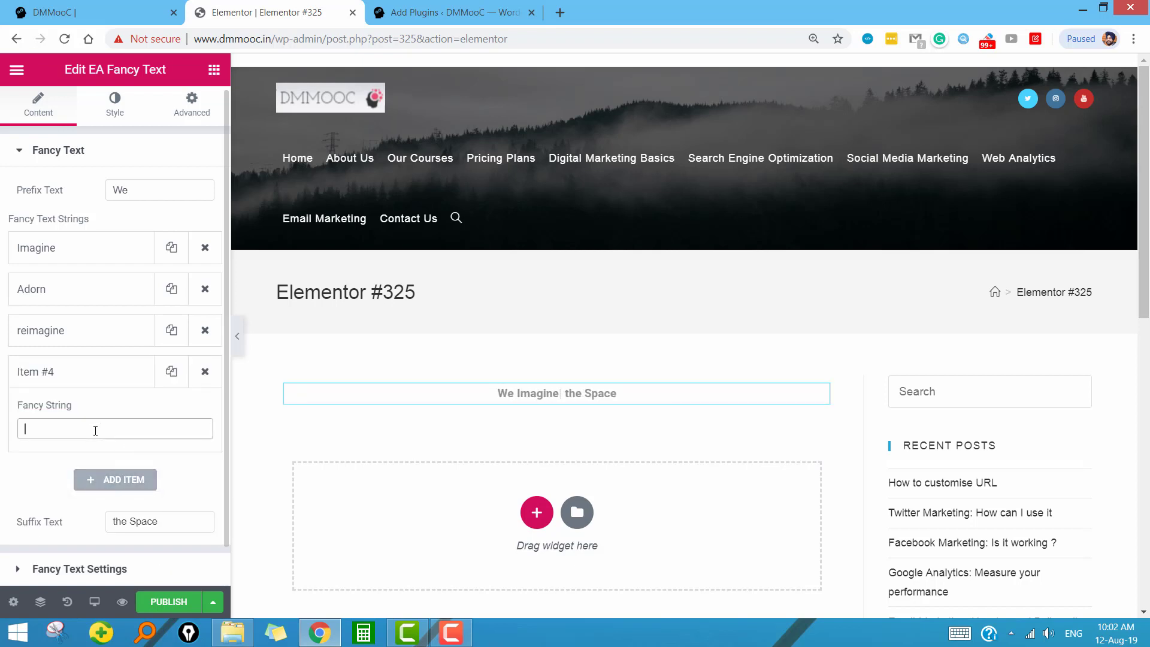
{"action": "type", "text": "like"}
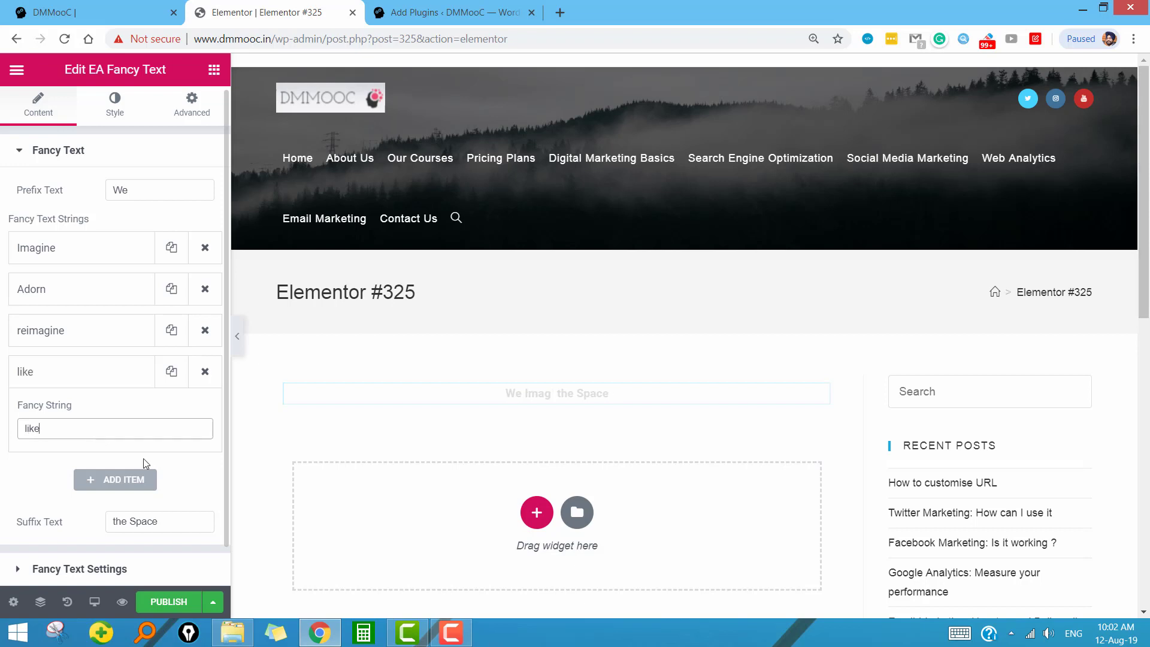
{"action": "scroll", "coordinate": [149, 459], "scroll_direction": "down", "scroll_amount": 1}
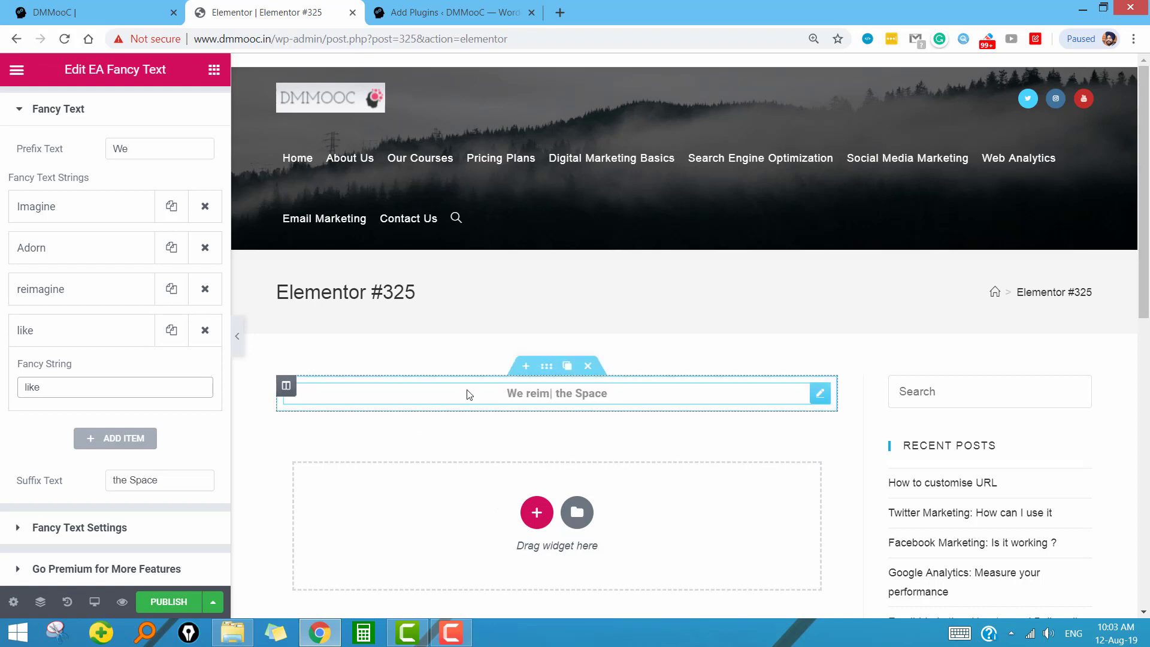
{"action": "scroll", "coordinate": [469, 394], "scroll_direction": "down", "scroll_amount": 2}
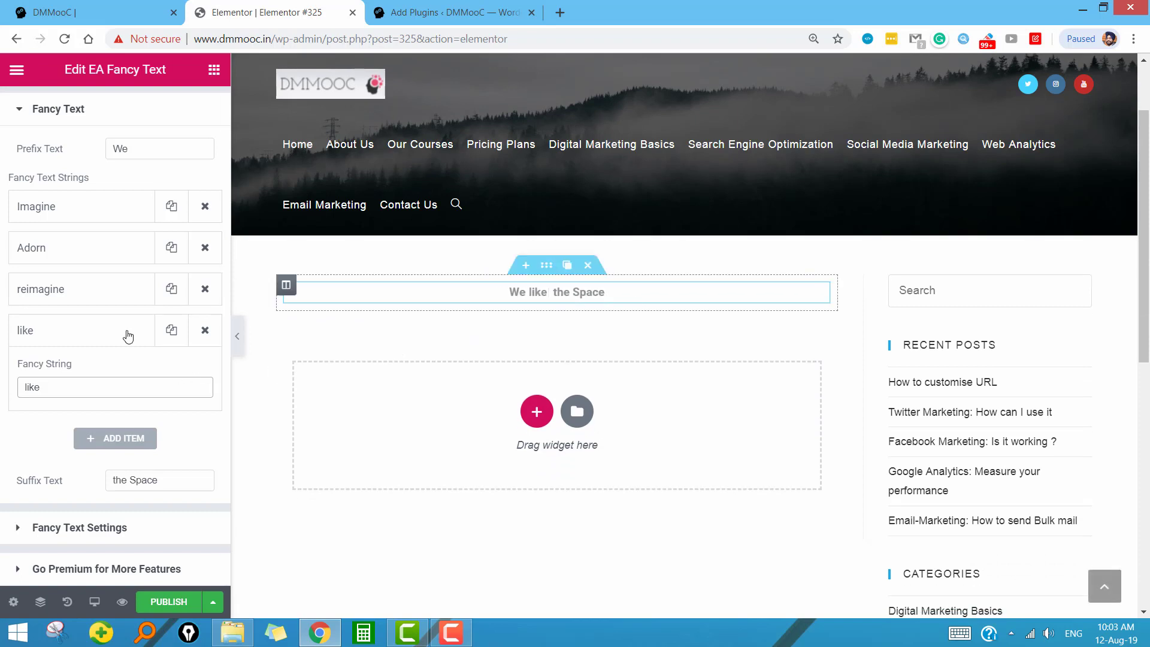
Set the prefix text color of the fancy text widget to black
{"action": "left_click", "coordinate": [21, 532]}
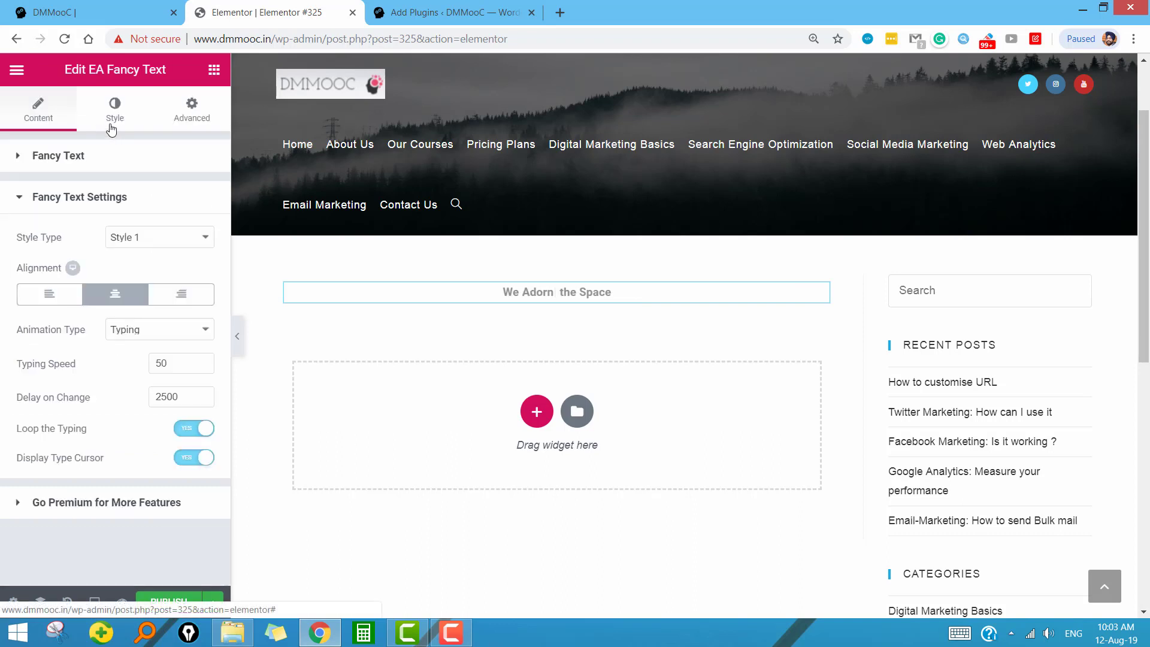
{"action": "left_click", "coordinate": [113, 114]}
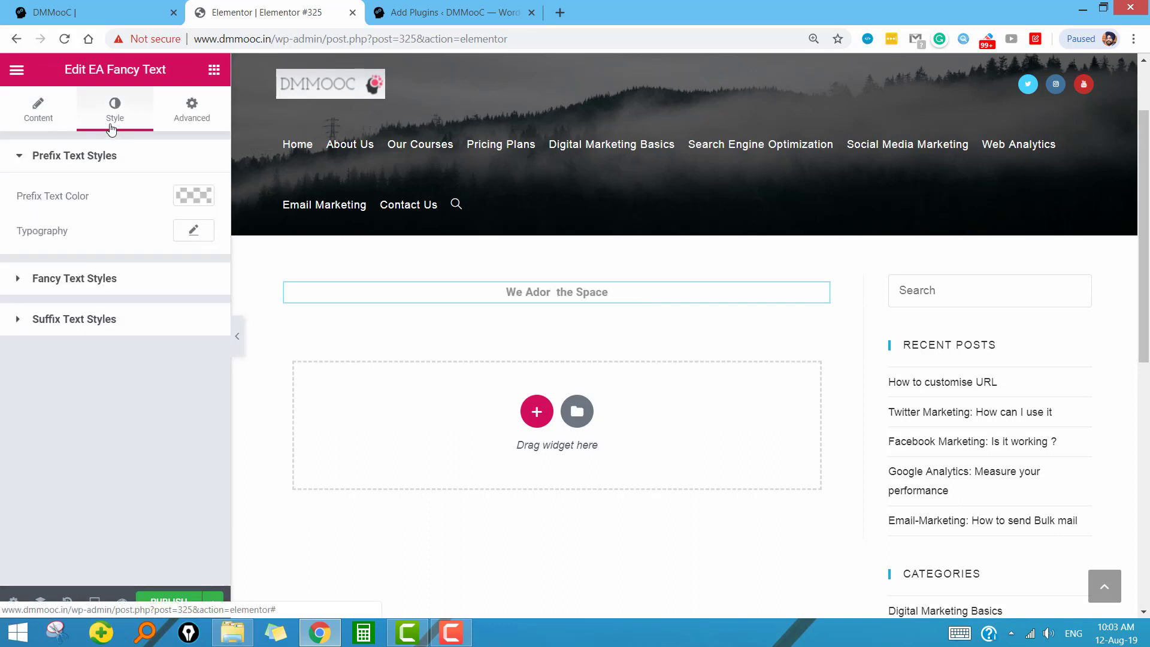
{"action": "left_click", "coordinate": [203, 196]}
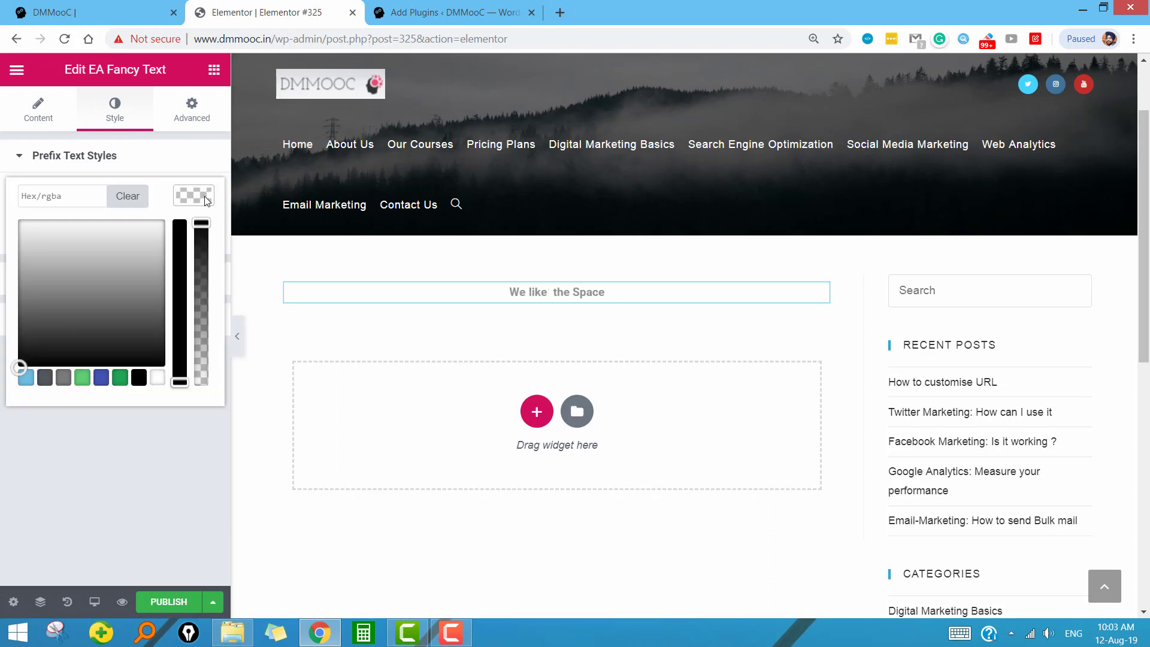
{"action": "left_click", "coordinate": [139, 377]}
{"action": "left_click", "coordinate": [163, 445]}
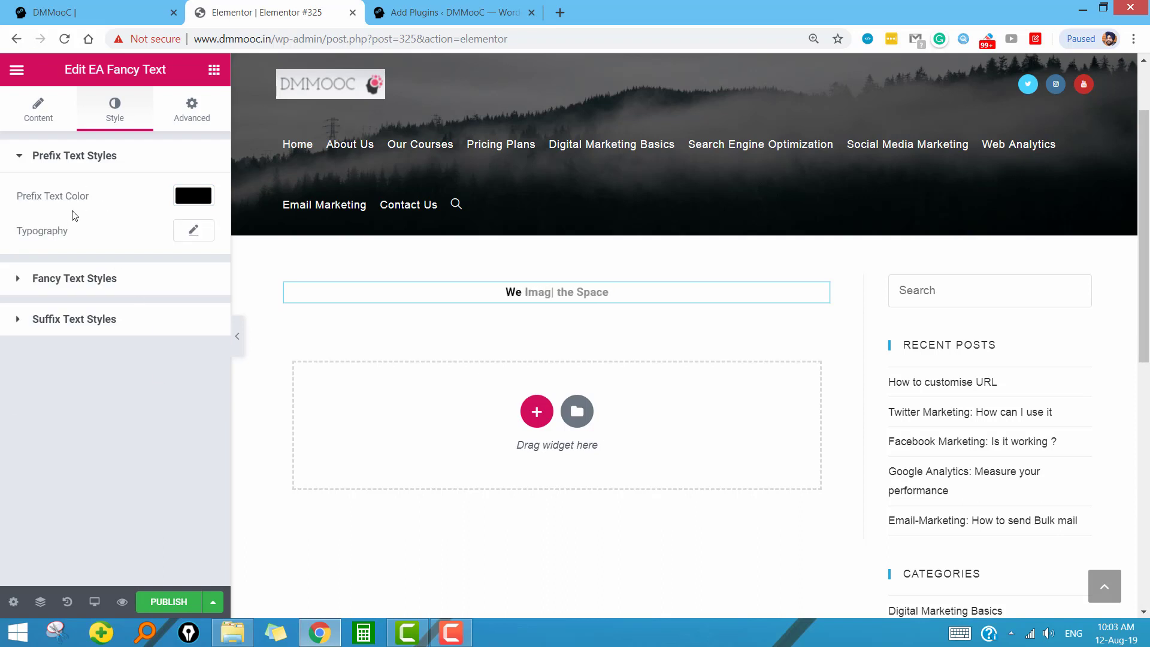
Set the font size of the prefix text to 44 px in its typography settings
{"action": "left_click", "coordinate": [193, 233]}
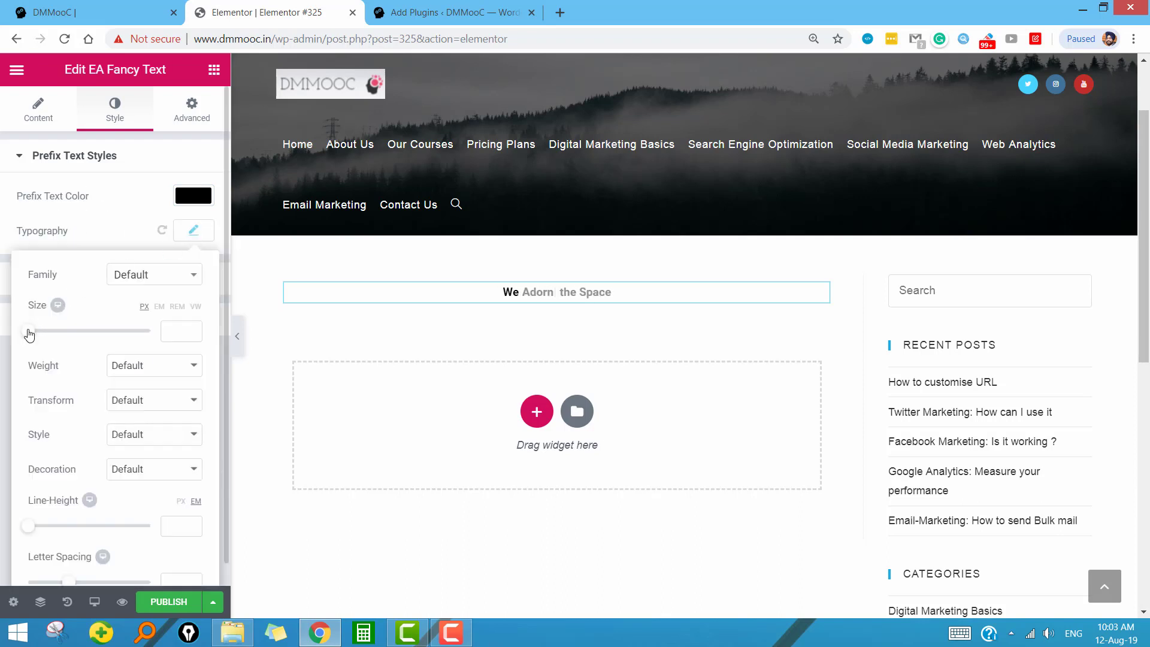
{"action": "left_click_drag", "start_coordinate": [26, 334], "coordinate": [55, 334]}
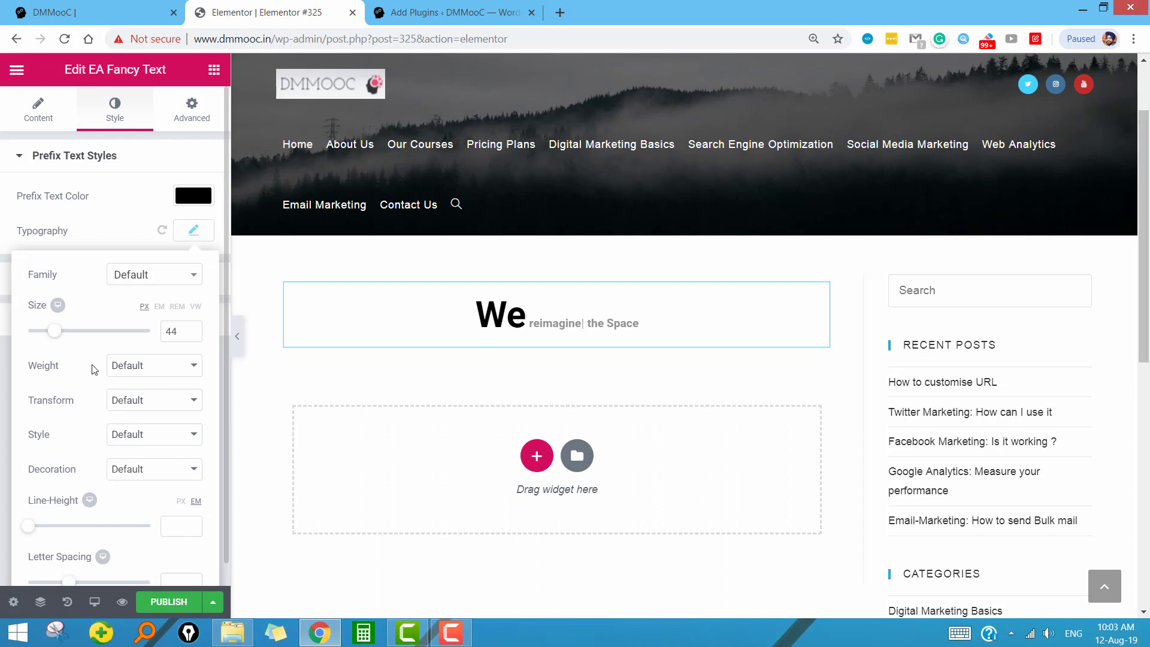
{"action": "scroll", "coordinate": [94, 369], "scroll_direction": "down", "scroll_amount": 1}
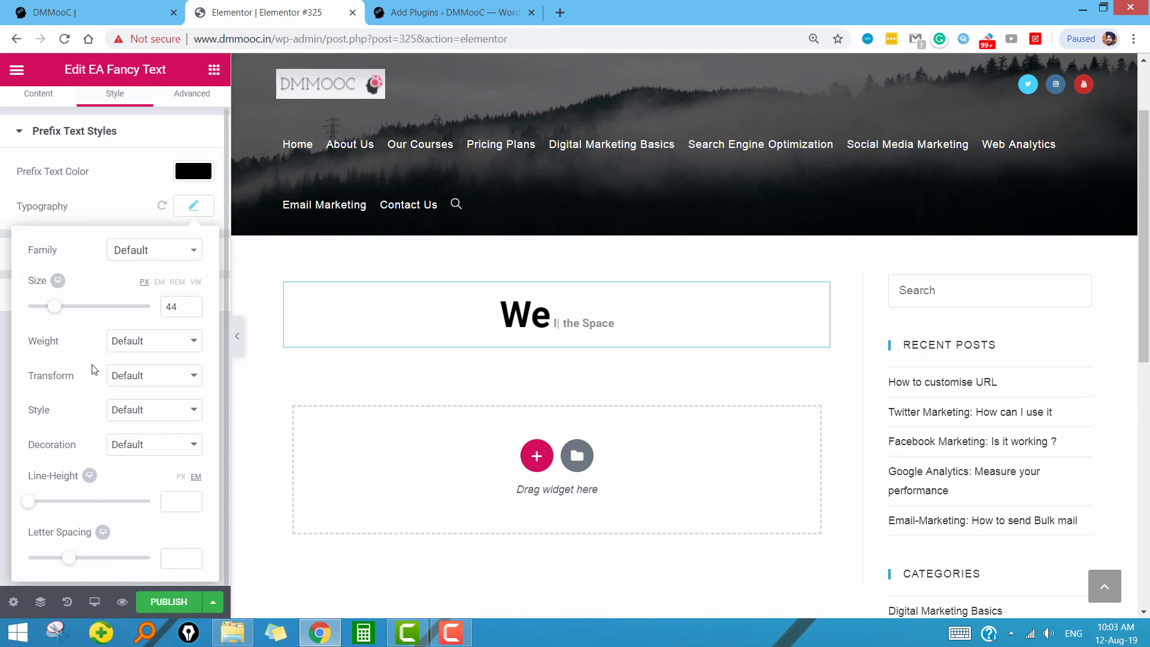
Set the fancy text color to blue #3d5ca0 in the fancy text styles
{"action": "left_click", "coordinate": [190, 210]}
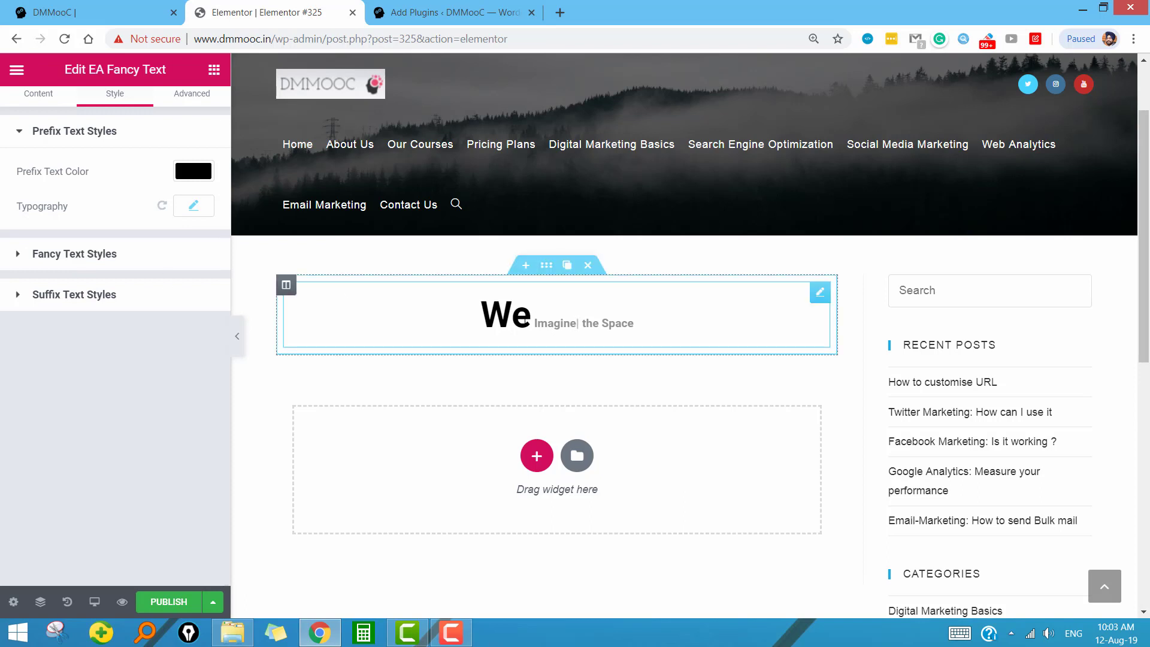
{"action": "left_click", "coordinate": [24, 263]}
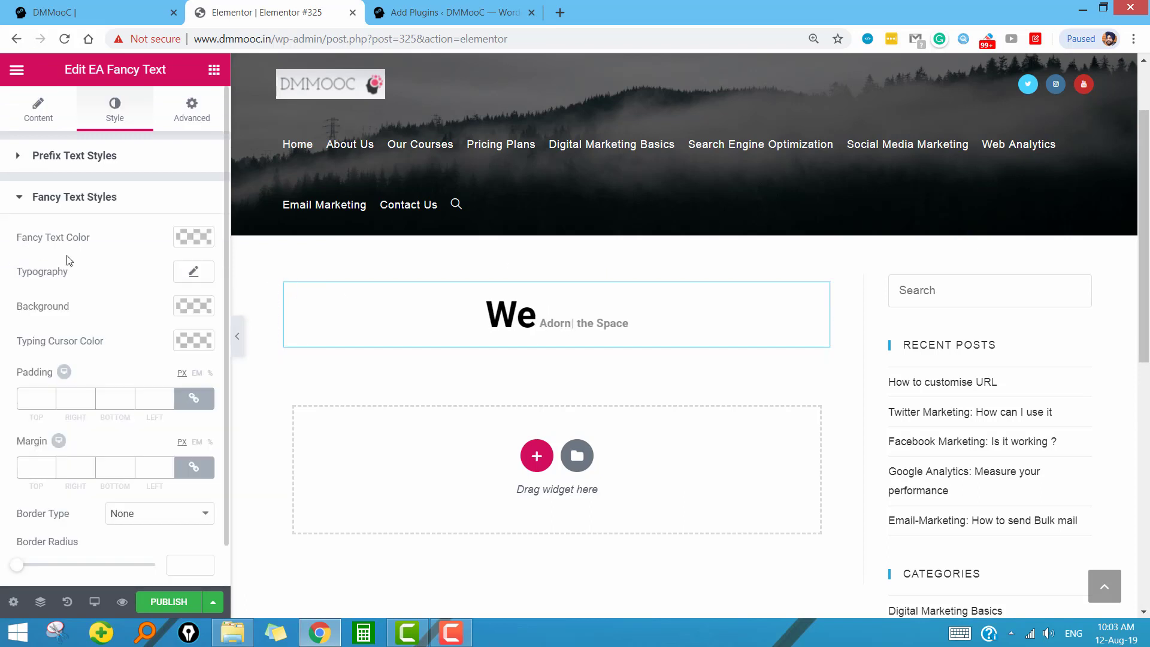
{"action": "left_click", "coordinate": [192, 238]}
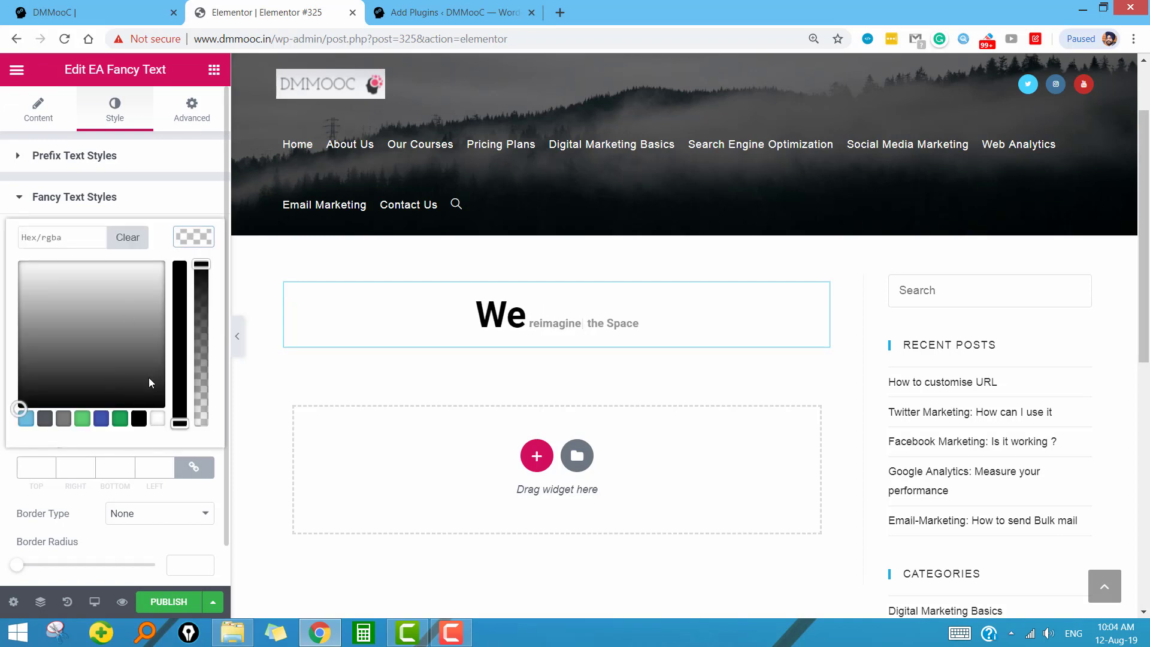
{"action": "left_click_drag", "start_coordinate": [18, 408], "coordinate": [120, 311]}
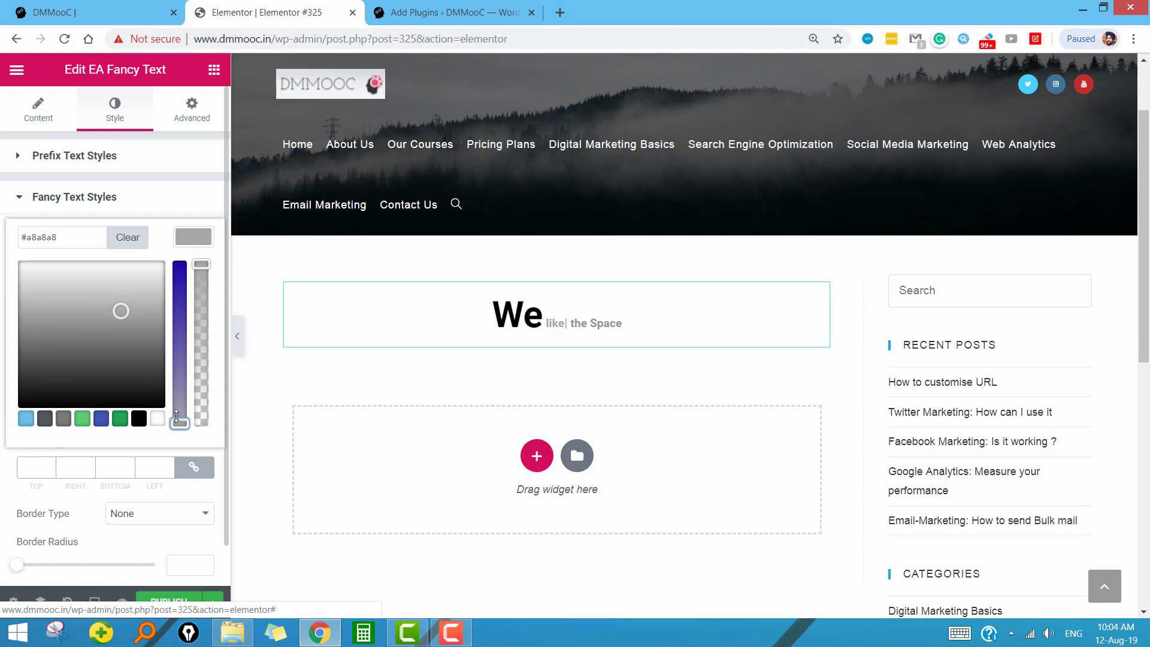
{"action": "left_click_drag", "start_coordinate": [179, 423], "coordinate": [178, 333]}
{"action": "mouse_move", "coordinate": [120, 310]}
{"action": "left_mouse_down"}
{"action": "mouse_move", "coordinate": [20, 314]}
{"action": "mouse_move", "coordinate": [28, 337]}
{"action": "mouse_move", "coordinate": [90, 331]}
{"action": "mouse_move", "coordinate": [110, 316]}
{"action": "left_mouse_up"}
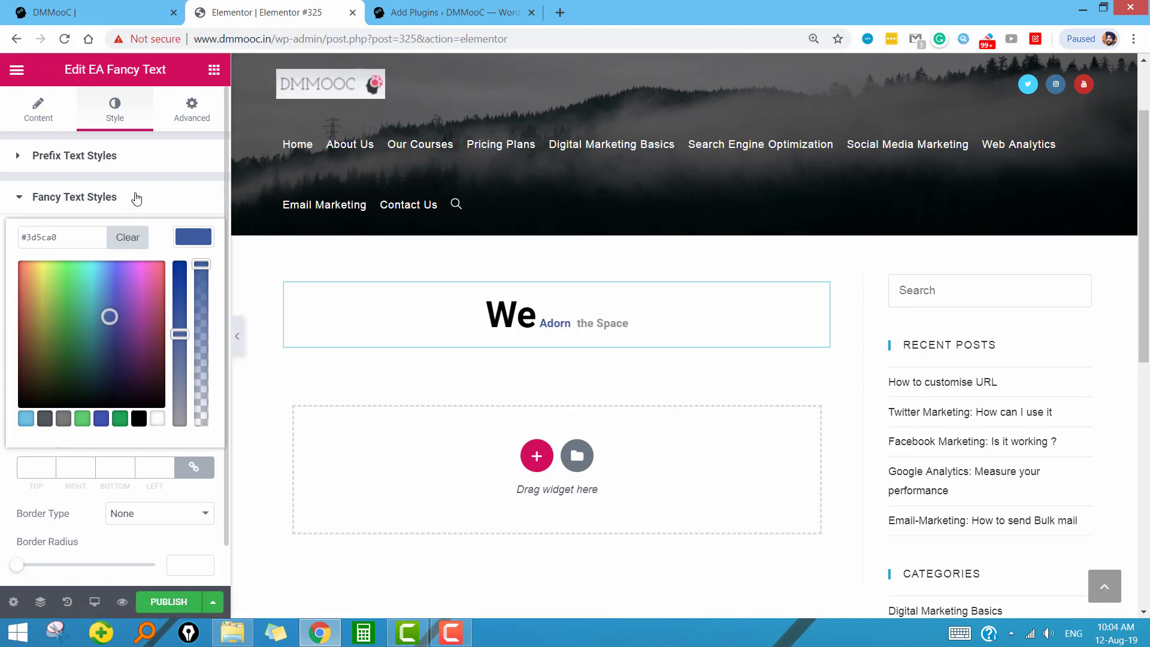
{"action": "left_click", "coordinate": [15, 200]}
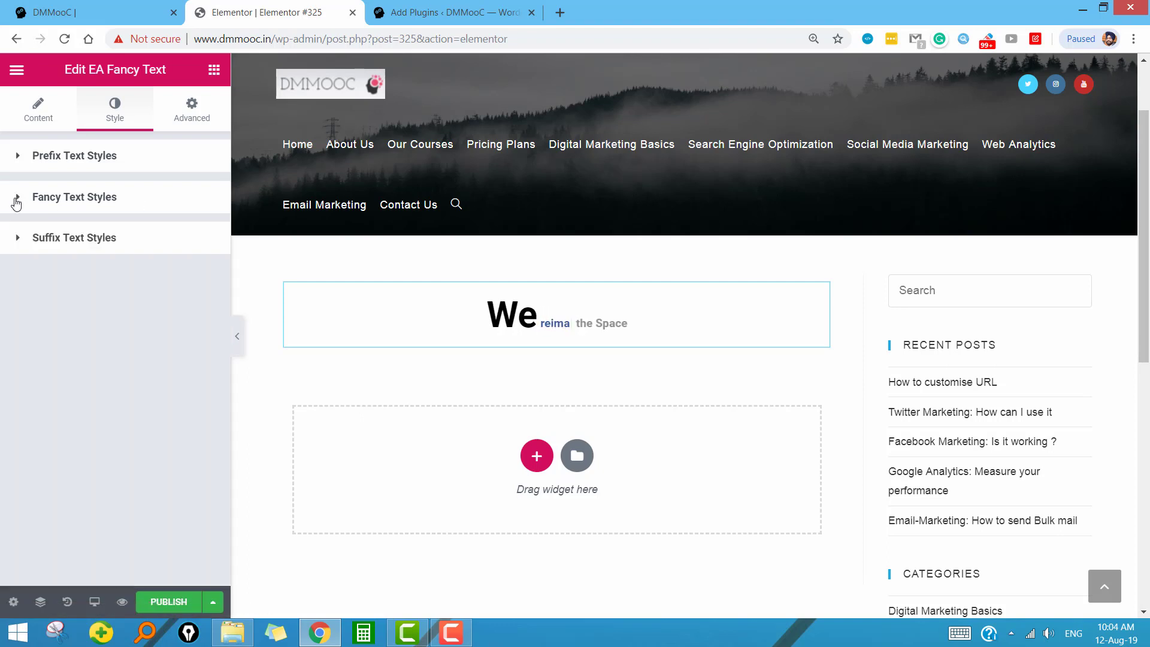
Set the font size of the fancy text to 43 px in its typography settings
{"action": "left_click", "coordinate": [16, 202]}
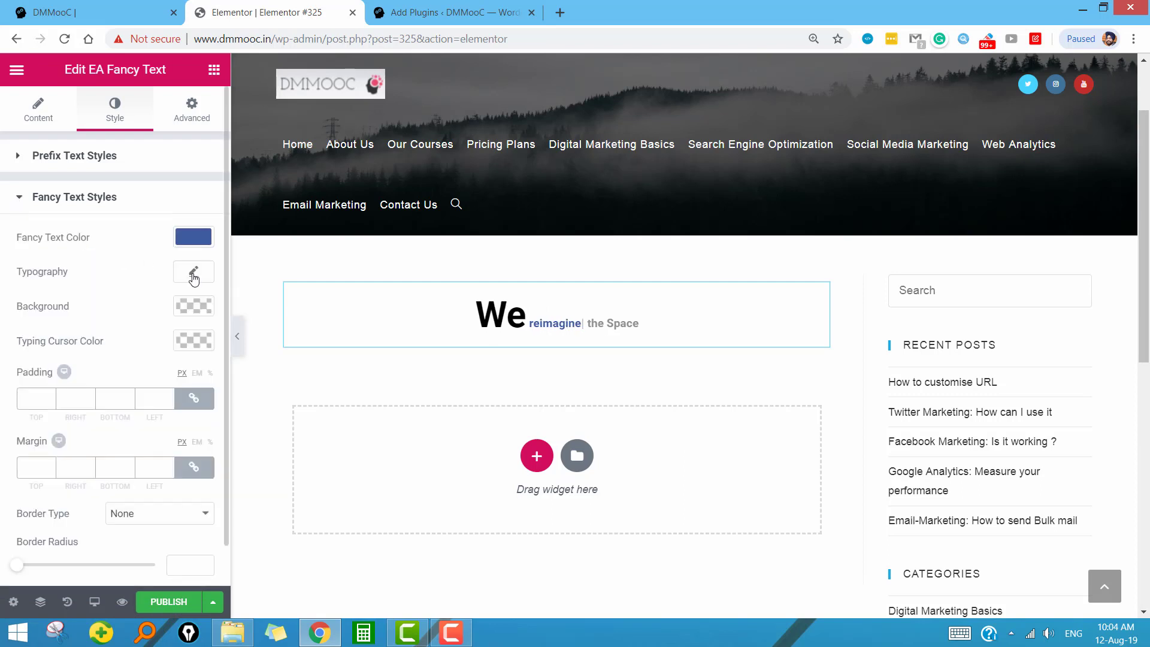
{"action": "left_click", "coordinate": [194, 275]}
{"action": "left_click_drag", "start_coordinate": [31, 379], "coordinate": [57, 375]}
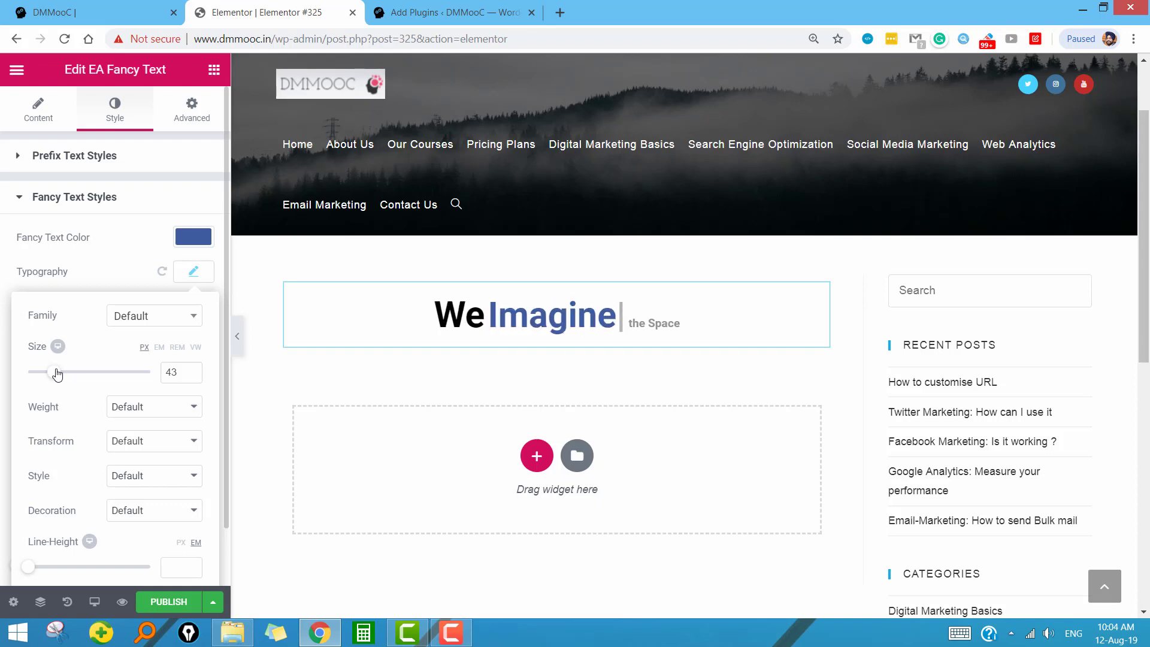
{"action": "scroll", "coordinate": [57, 375], "scroll_direction": "down", "scroll_amount": 1}
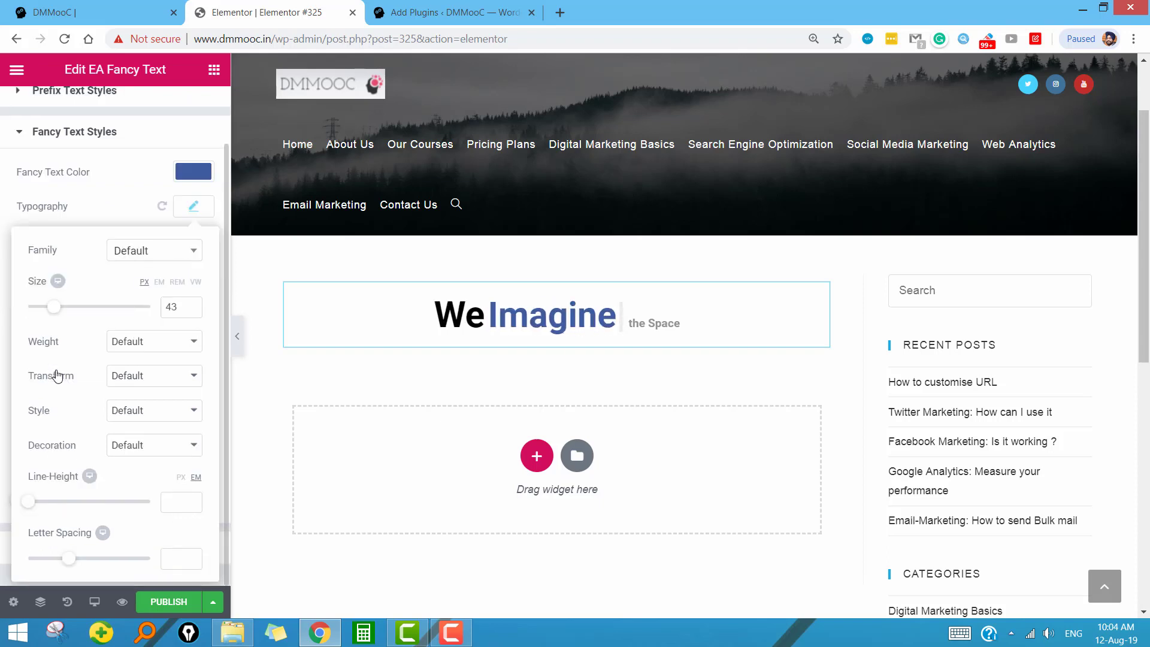
{"action": "left_click", "coordinate": [187, 213]}
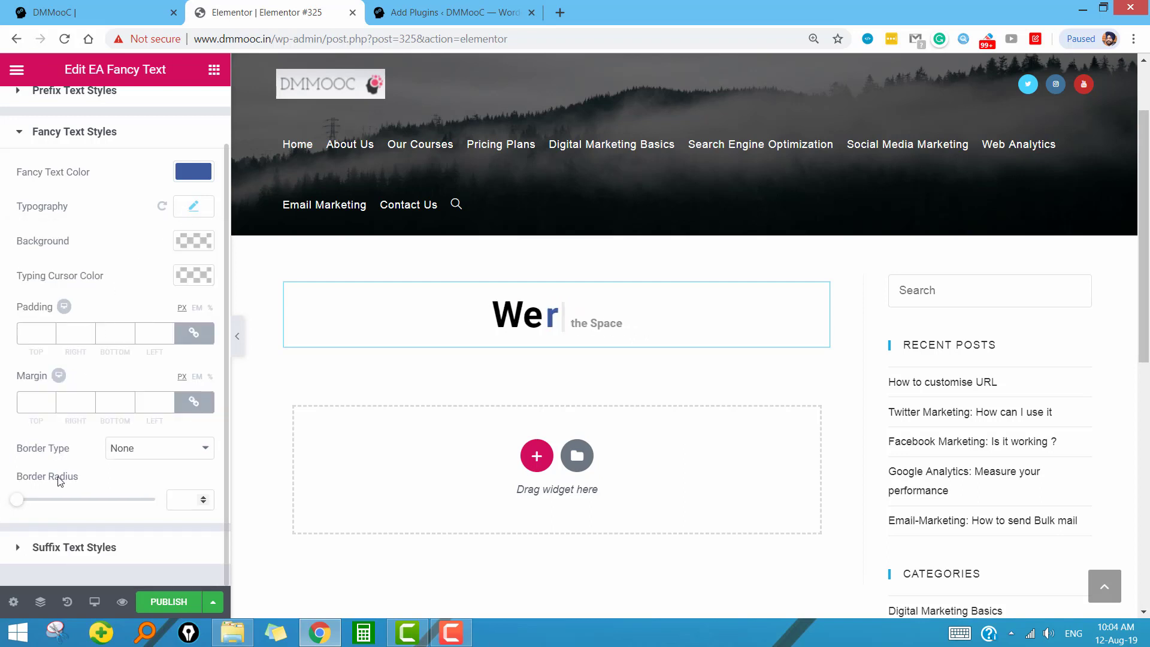
Set the suffix text color of the fancy text widget to black (#000000)
{"action": "left_click", "coordinate": [16, 548]}
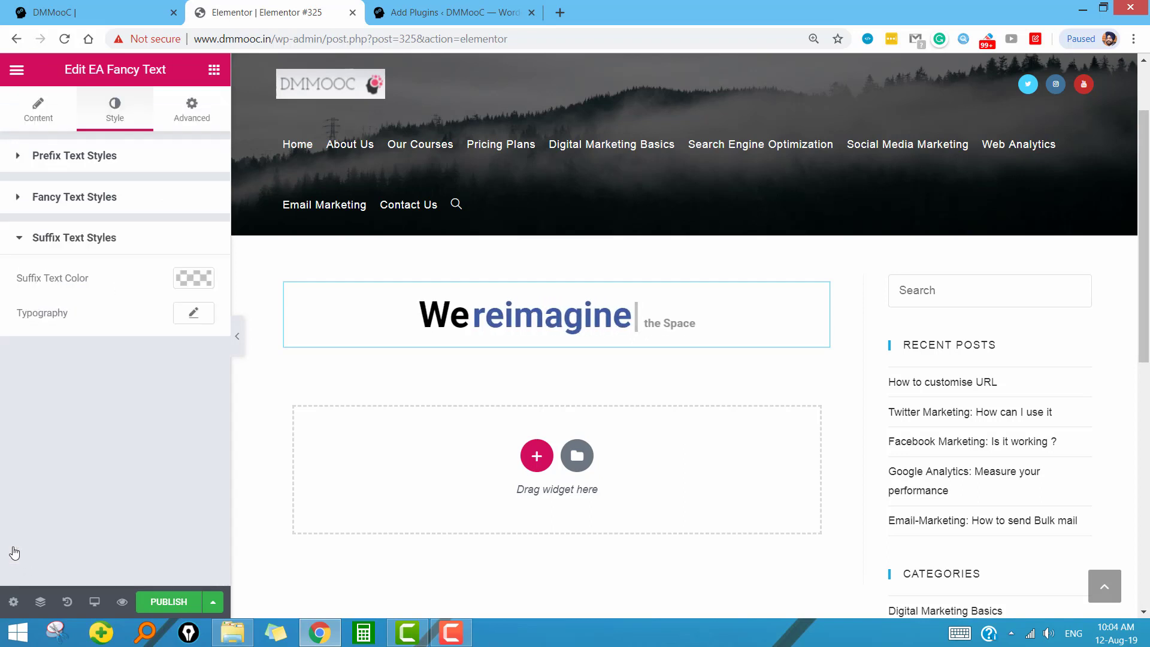
{"action": "left_click", "coordinate": [193, 278]}
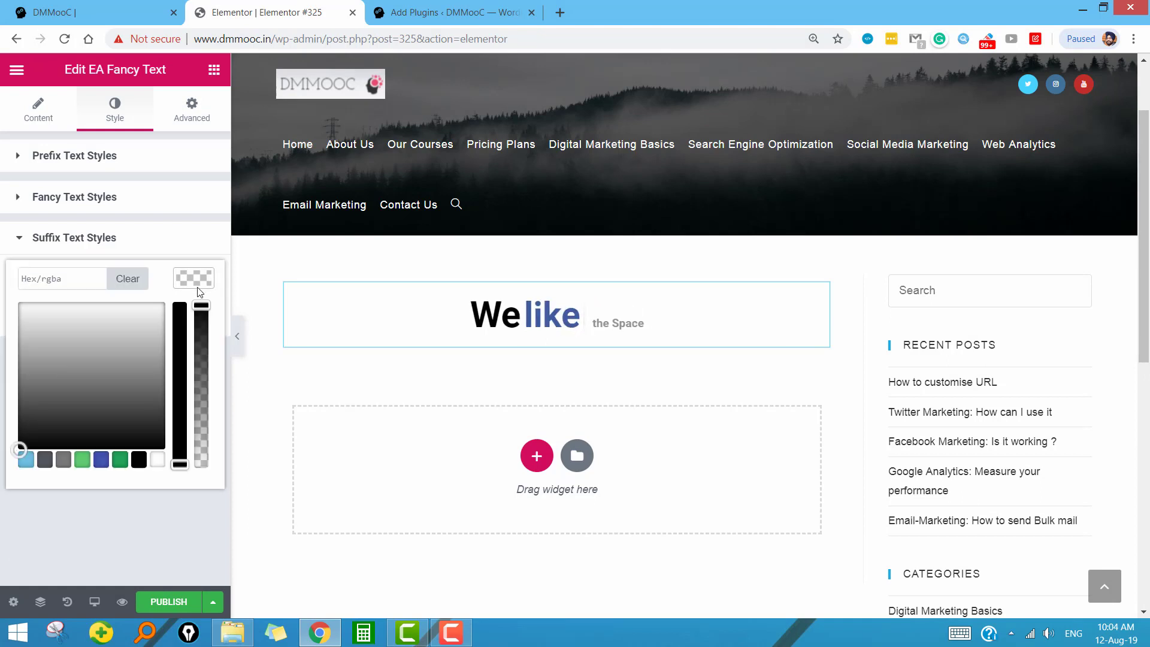
{"action": "left_click", "coordinate": [138, 464]}
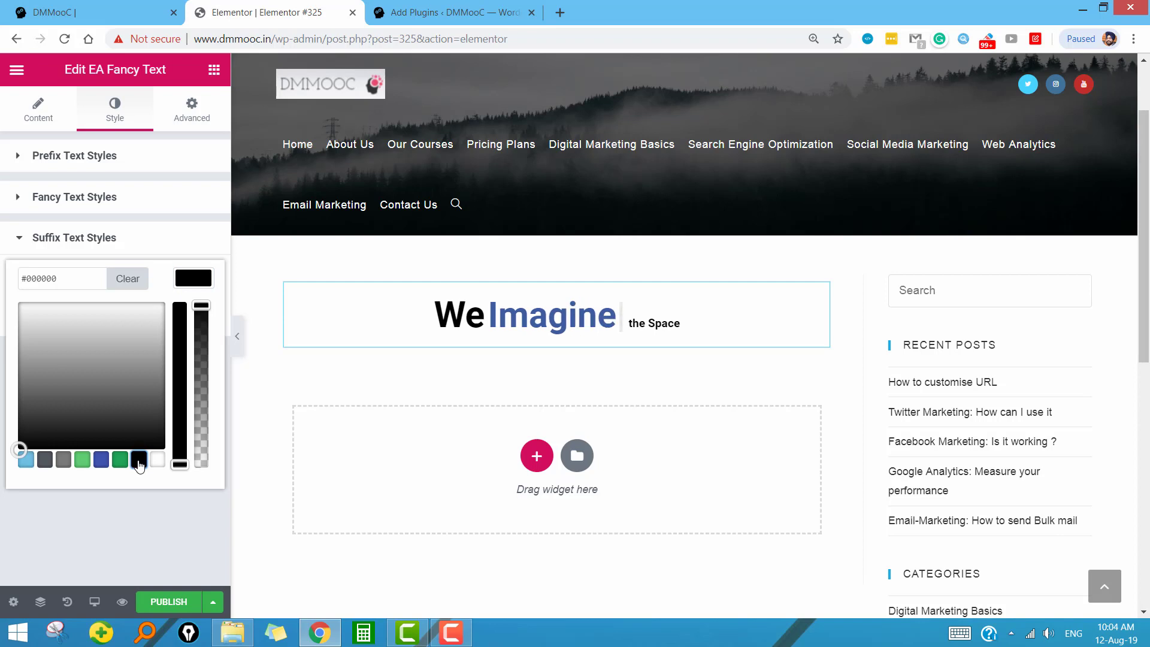
{"action": "left_click", "coordinate": [20, 241]}
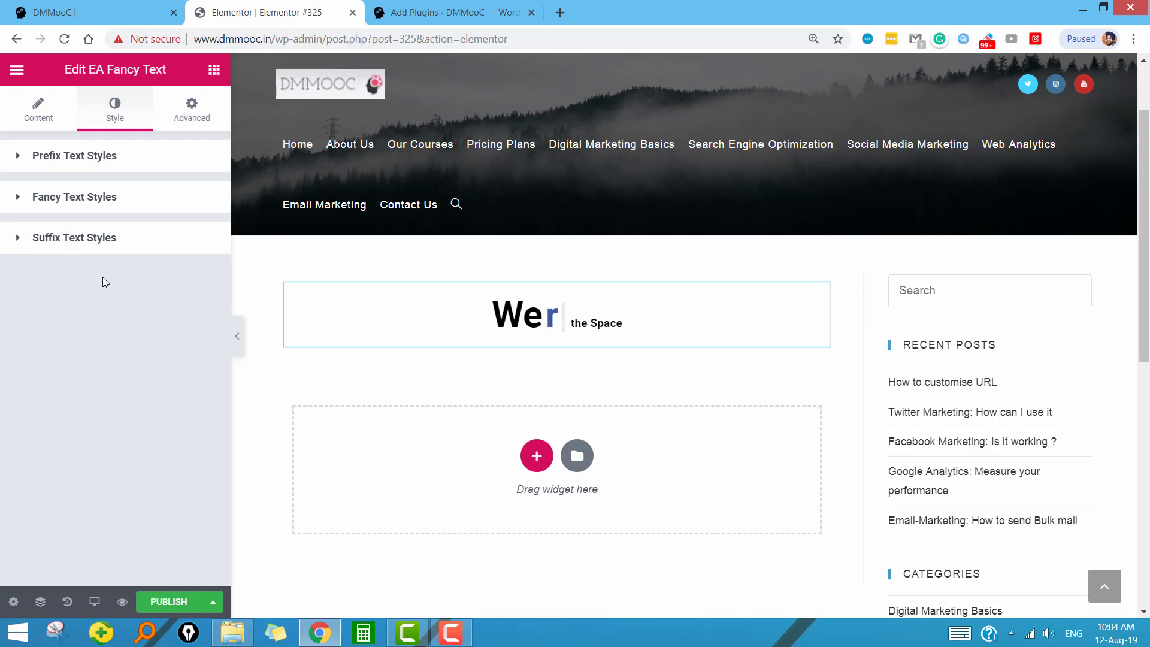
Set the font size of the suffix text to 45 px in its typography settings
{"action": "left_click", "coordinate": [17, 239]}
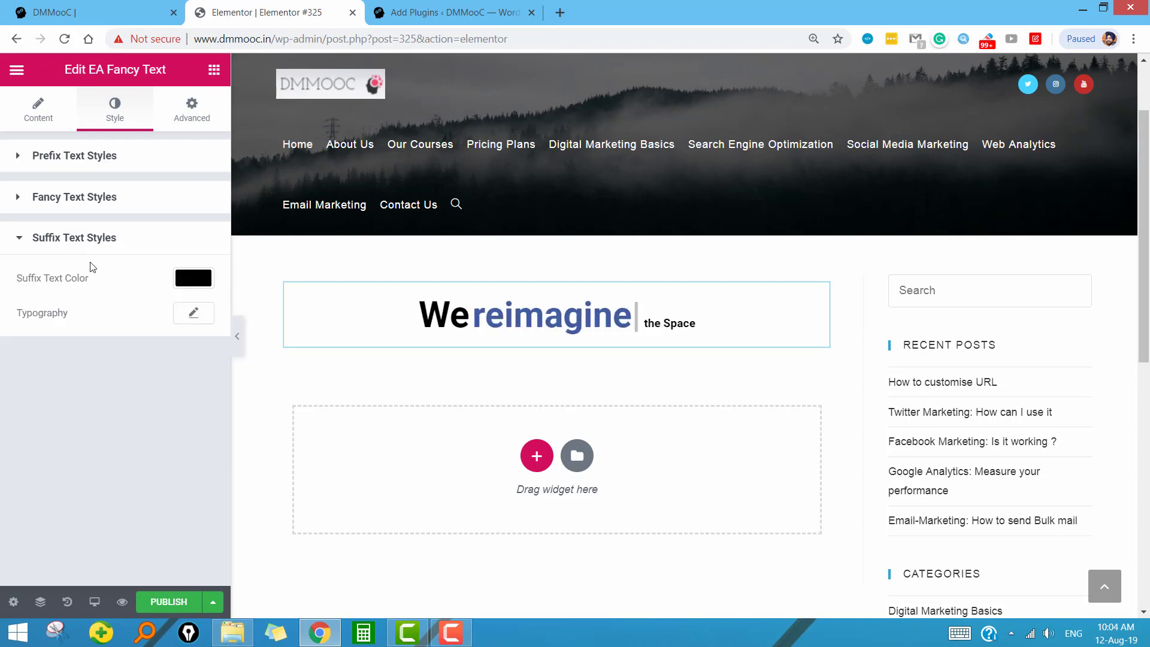
{"action": "left_click", "coordinate": [189, 314]}
{"action": "left_click_drag", "start_coordinate": [28, 415], "coordinate": [58, 424]}
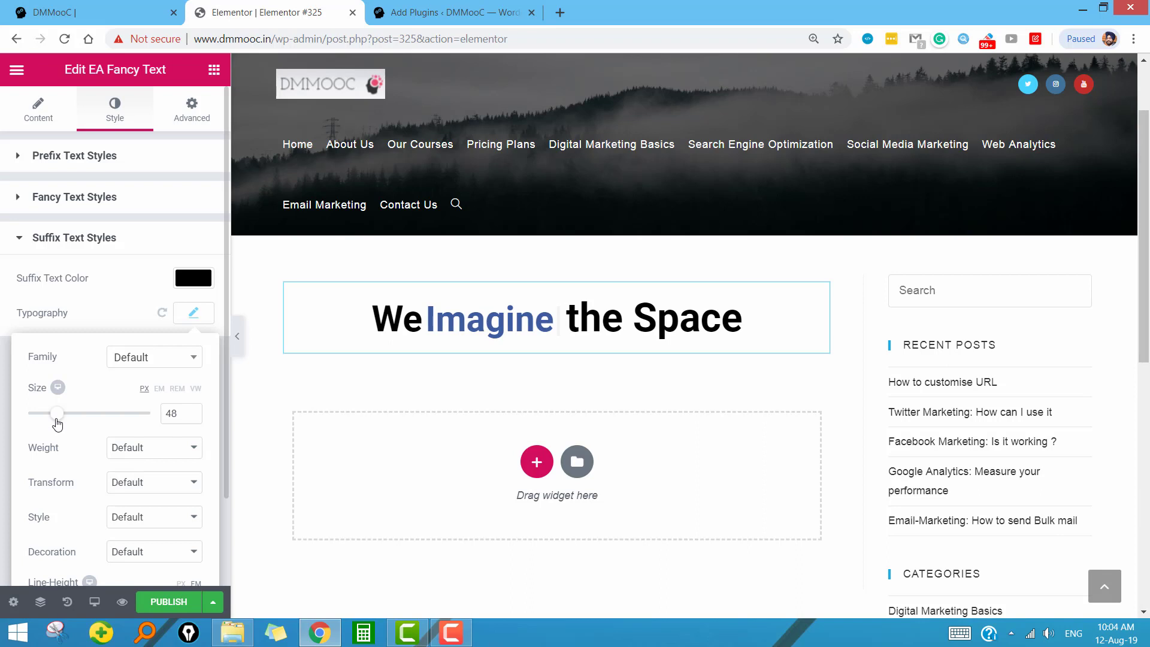
{"action": "left_click_drag", "start_coordinate": [57, 424], "coordinate": [55, 423]}
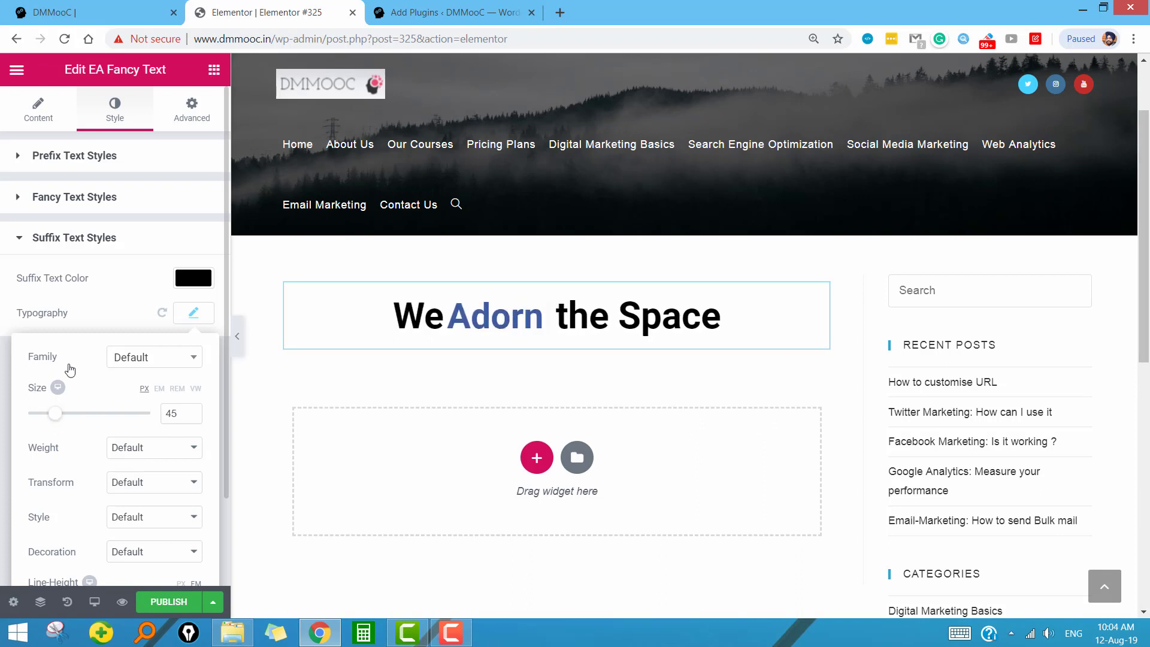
{"action": "scroll", "coordinate": [75, 341], "scroll_direction": "down", "scroll_amount": 3}
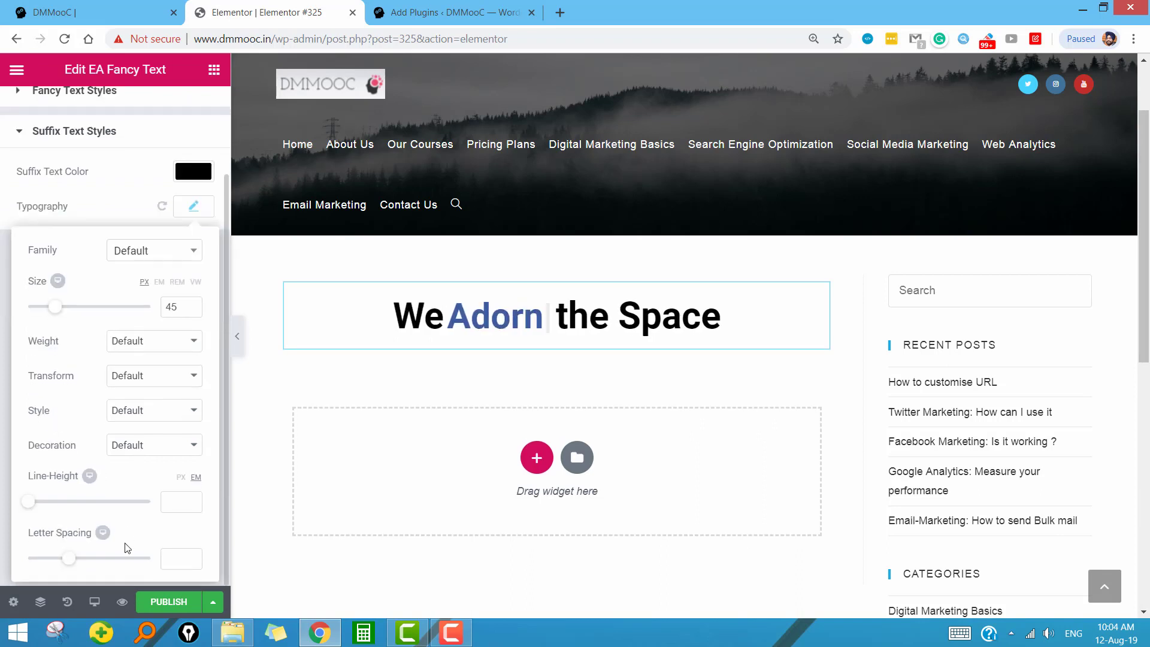
{"action": "scroll", "coordinate": [123, 544], "scroll_direction": "up", "scroll_amount": 3}
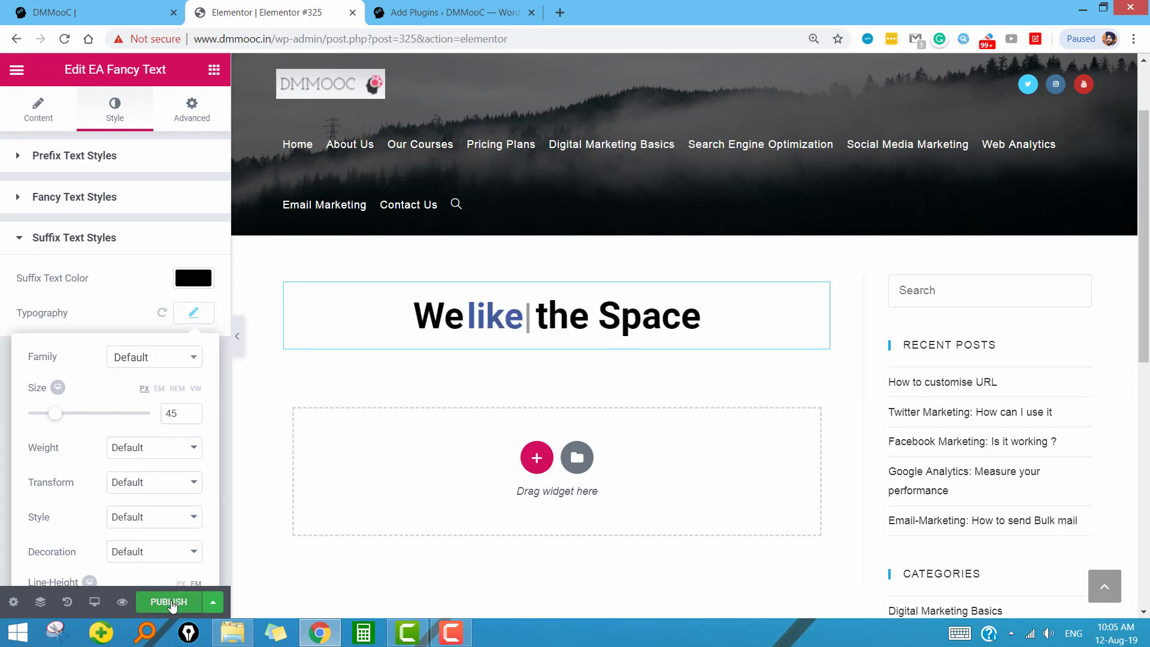
Preview the animated headline on the page with the editing panel hidden, and bring the panel back
{"action": "left_click", "coordinate": [237, 337]}
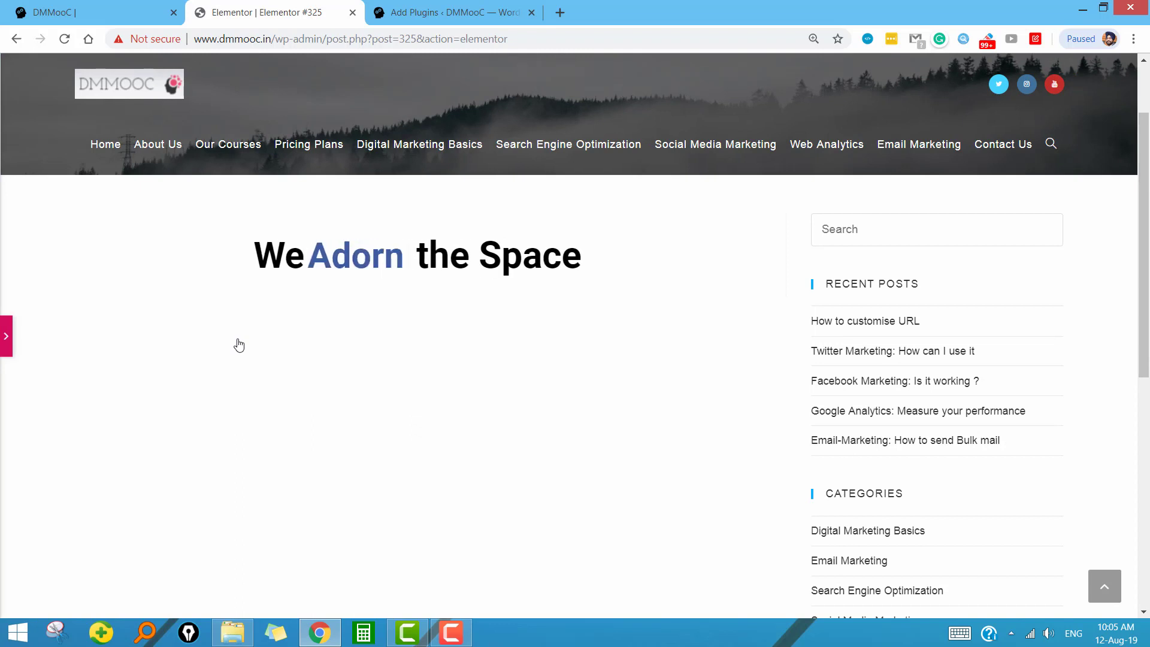
{"action": "left_click", "coordinate": [6, 337]}
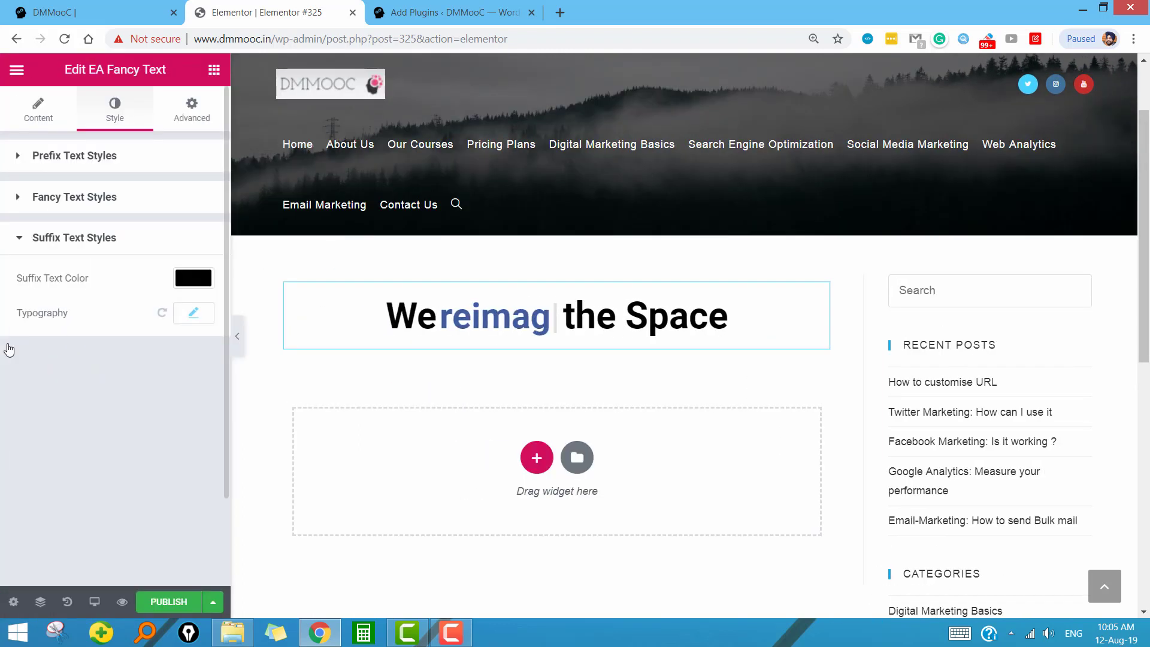